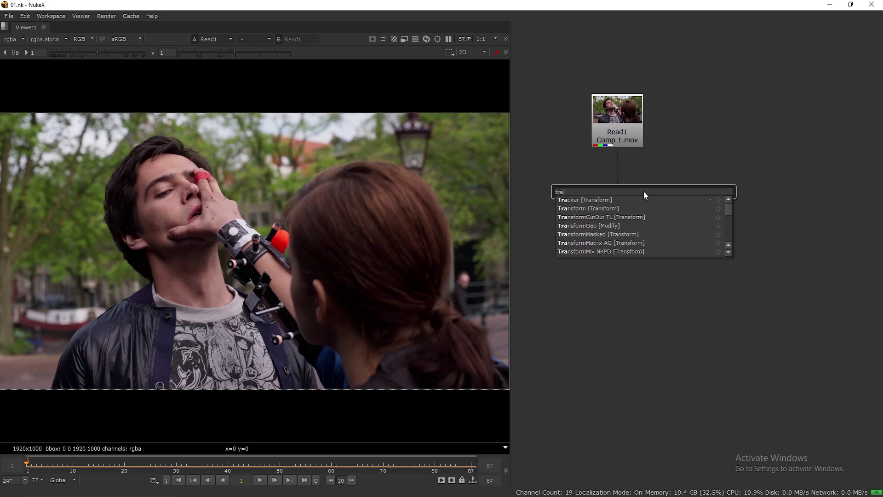
Step: Add a Tracker node and insert it between Read1 and Viewer1
{"action": "left_click", "coordinate": [594, 200]}
{"action": "left_click_drag", "start_coordinate": [705, 156], "coordinate": [824, 258]}
{"action": "left_click_drag", "start_coordinate": [650, 189], "coordinate": [633, 178]}
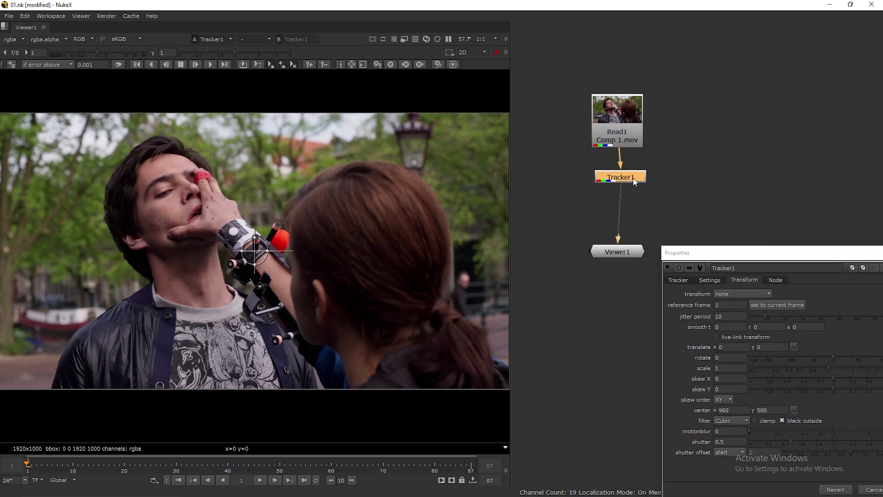
Step: Add a track in Tracker1 and place it on the dark marker on the back of the hand near the wrist
{"action": "scroll", "coordinate": [300, 214], "scroll_direction": "up", "scroll_amount": 4}
{"action": "middle_click_drag", "start_coordinate": [217, 249], "coordinate": [382, 186]}
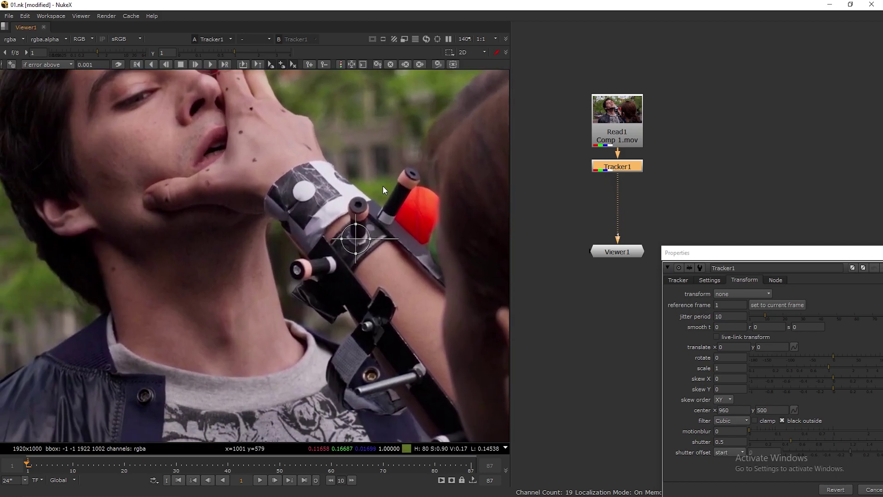
{"action": "scroll", "coordinate": [366, 208], "scroll_direction": "up", "scroll_amount": 1}
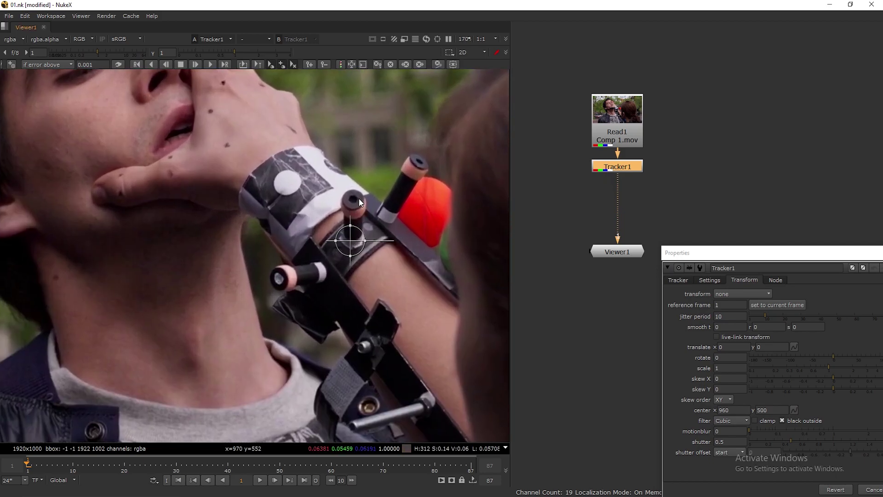
{"action": "left_click_drag", "start_coordinate": [793, 261], "coordinate": [735, 157]}
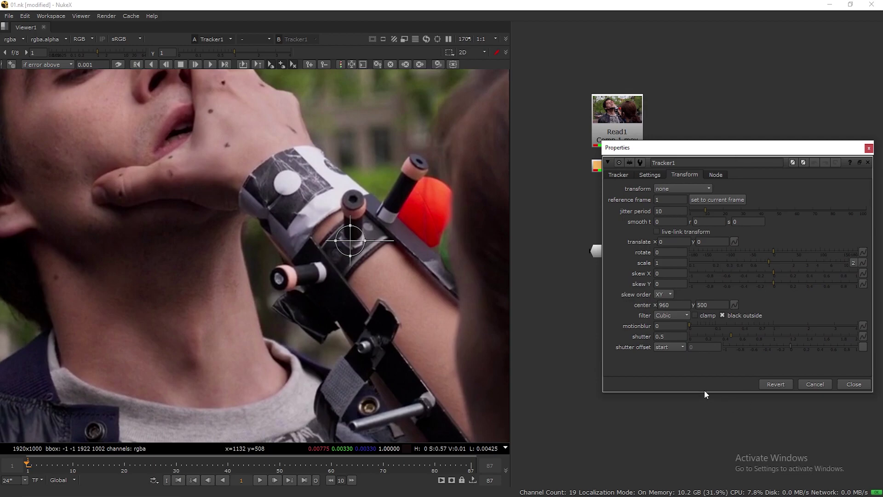
{"action": "left_click", "coordinate": [619, 175]}
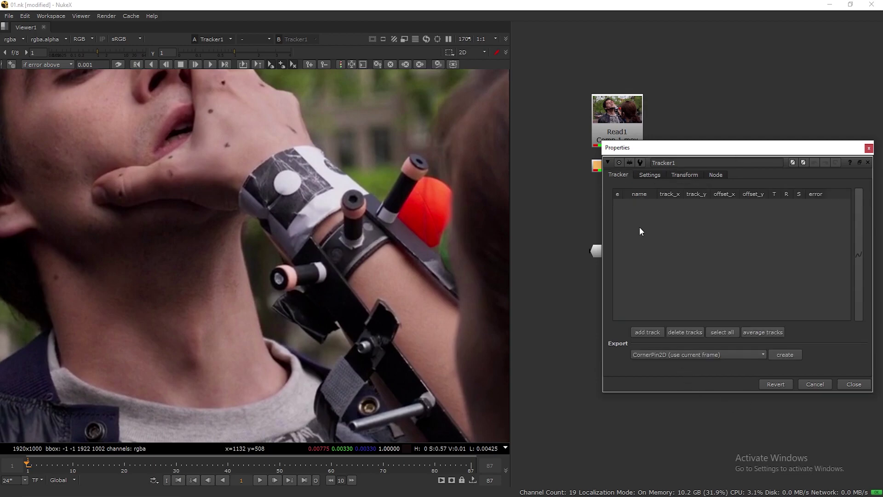
{"action": "left_click", "coordinate": [657, 336]}
{"action": "middle_click_drag", "start_coordinate": [278, 183], "coordinate": [361, 283]}
{"action": "left_click_drag", "start_coordinate": [339, 304], "coordinate": [346, 219]}
{"action": "scroll", "coordinate": [313, 210], "scroll_direction": "up", "scroll_amount": 6}
{"action": "scroll", "coordinate": [336, 211], "scroll_direction": "down", "scroll_amount": 7}
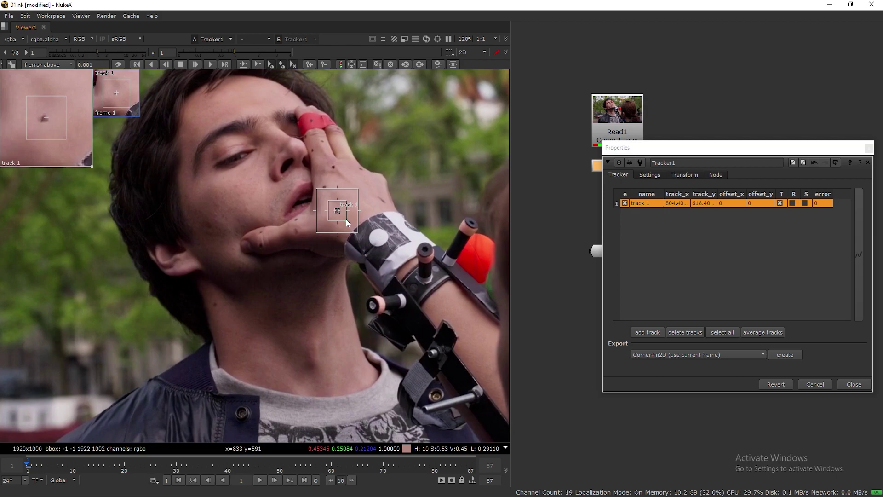
Step: Track the hand marker forward to the end of the clip, check the track at other frames, and return to frame 1
{"action": "left_click", "coordinate": [210, 65]}
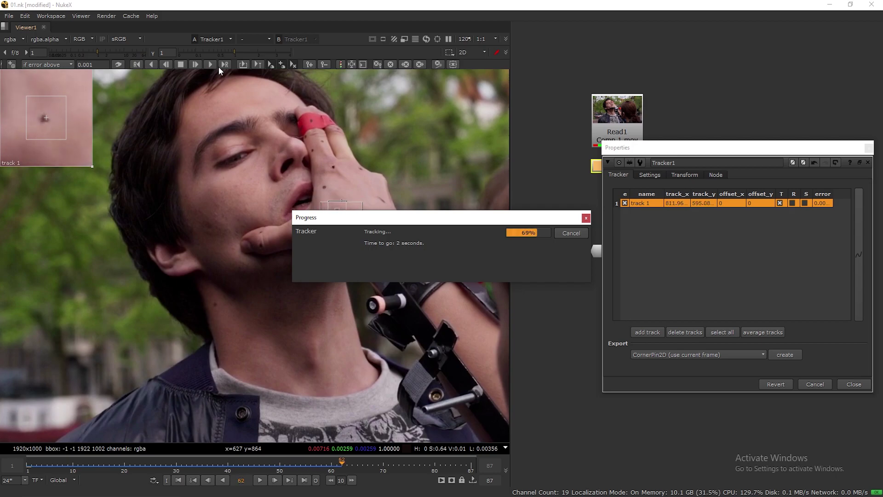
{"action": "left_click_drag", "start_coordinate": [441, 224], "coordinate": [444, 273]}
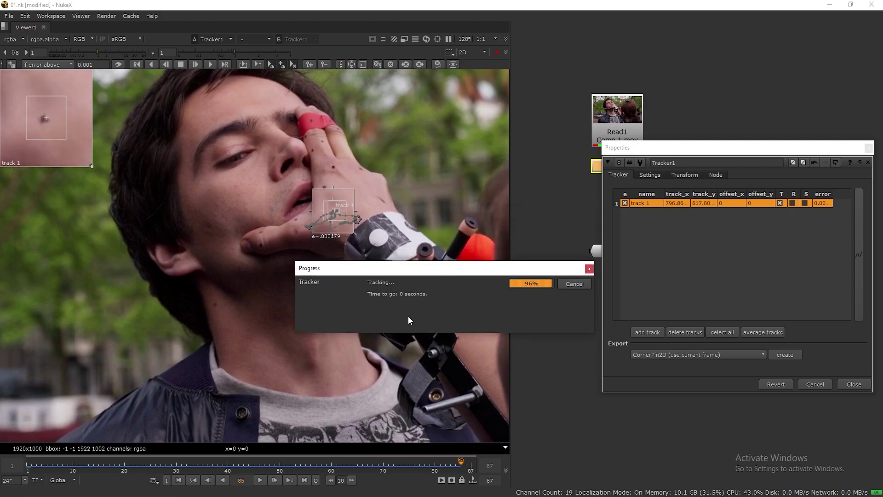
{"action": "scroll", "coordinate": [332, 237], "scroll_direction": "up", "scroll_amount": 3}
{"action": "left_click_drag", "start_coordinate": [467, 466], "coordinate": [100, 422]}
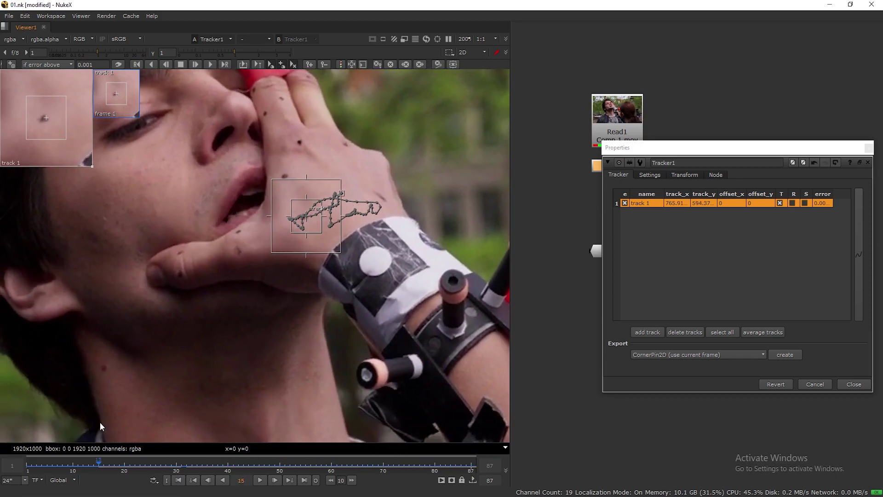
{"action": "left_click", "coordinate": [179, 480]}
{"action": "scroll", "coordinate": [234, 333], "scroll_direction": "down", "scroll_amount": 3}
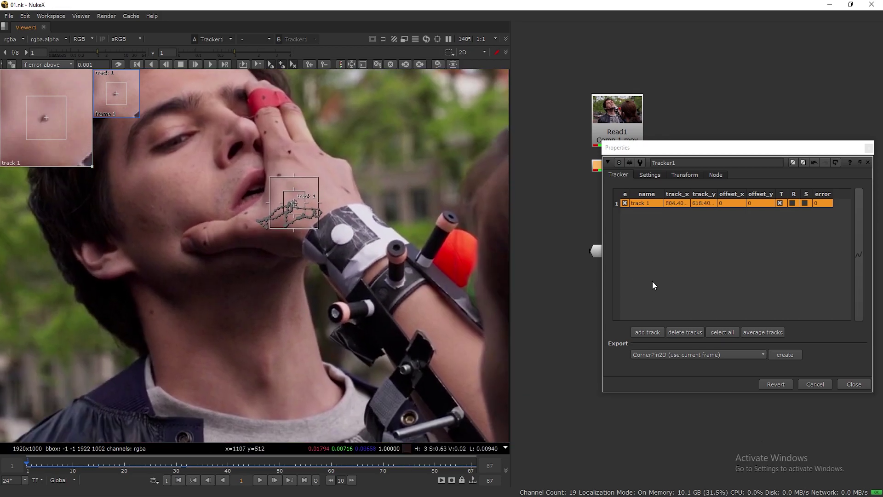
Step: Set Tracker1's transform mode to match-move
{"action": "left_click_drag", "start_coordinate": [688, 153], "coordinate": [612, 106]}
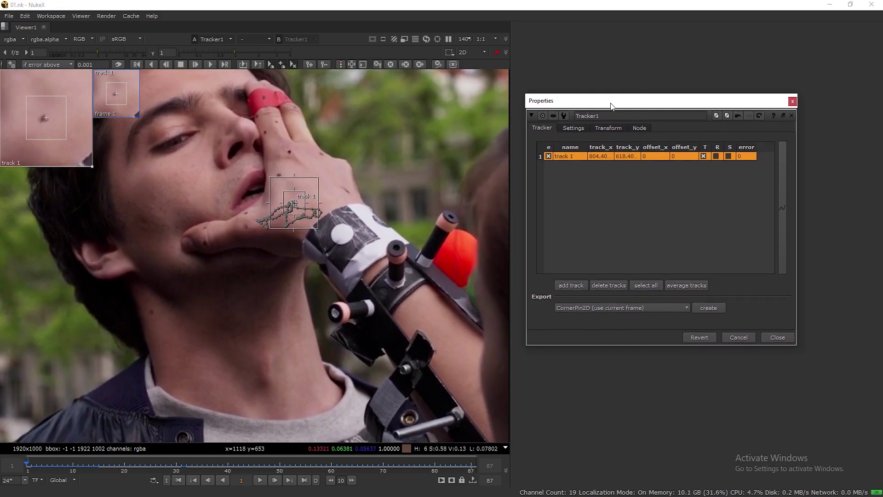
{"action": "left_click", "coordinate": [574, 127]}
{"action": "left_click", "coordinate": [608, 128]}
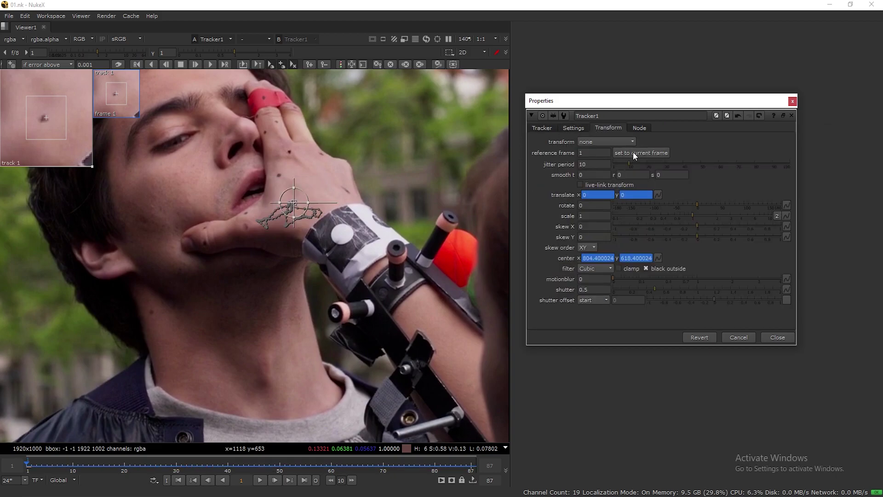
{"action": "left_click", "coordinate": [605, 137]}
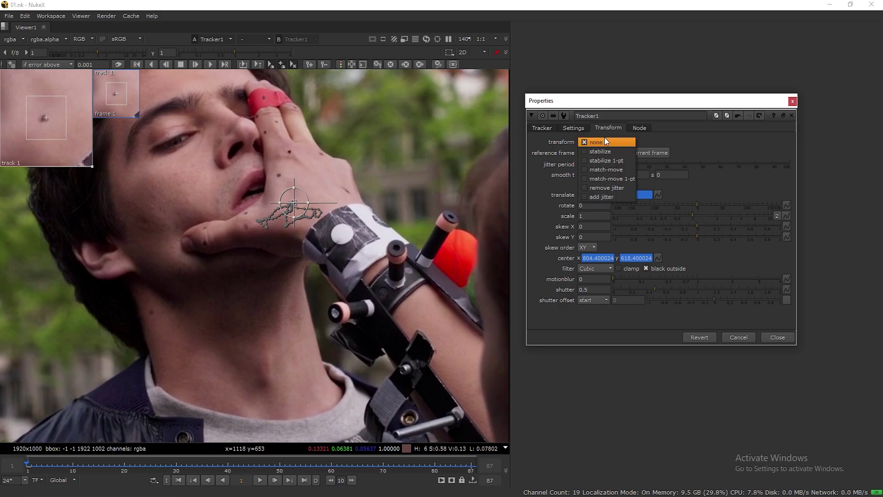
{"action": "left_click", "coordinate": [605, 170]}
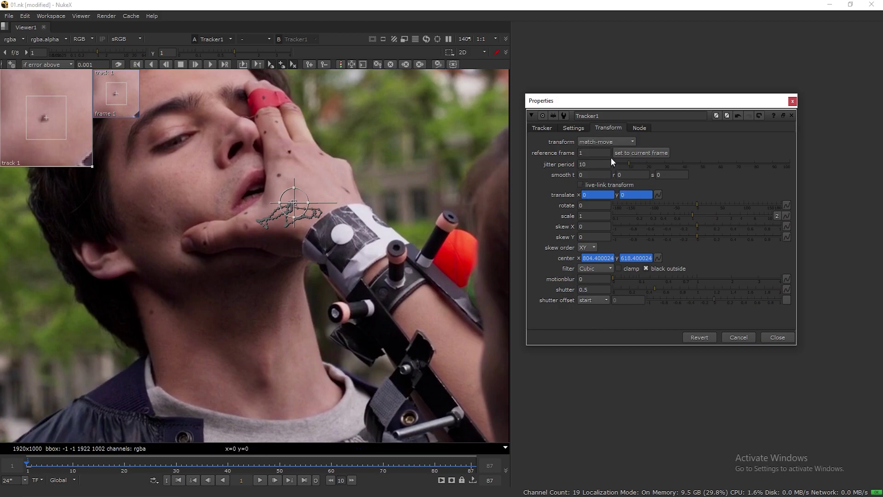
Step: Export the track as a Transform (match-move) node and close the Tracker1 properties
{"action": "left_click", "coordinate": [546, 128]}
{"action": "left_click", "coordinate": [592, 307]}
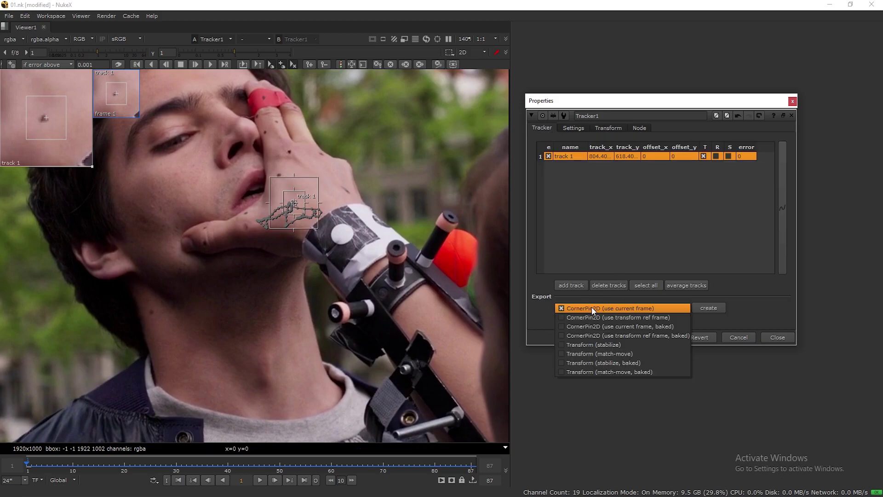
{"action": "left_click", "coordinate": [607, 353]}
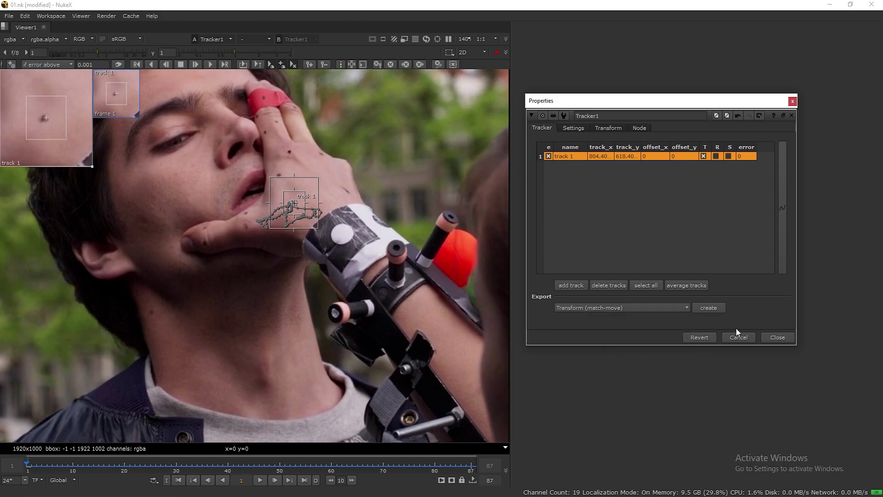
{"action": "left_click", "coordinate": [787, 341]}
{"action": "left_click", "coordinate": [689, 193]}
Step: Detach Tracker1 from the Read1 chain and group it with Transform_MatchMove1 beside the footage
{"action": "left_click", "coordinate": [624, 172]}
{"action": "key", "text": "ctrl"}
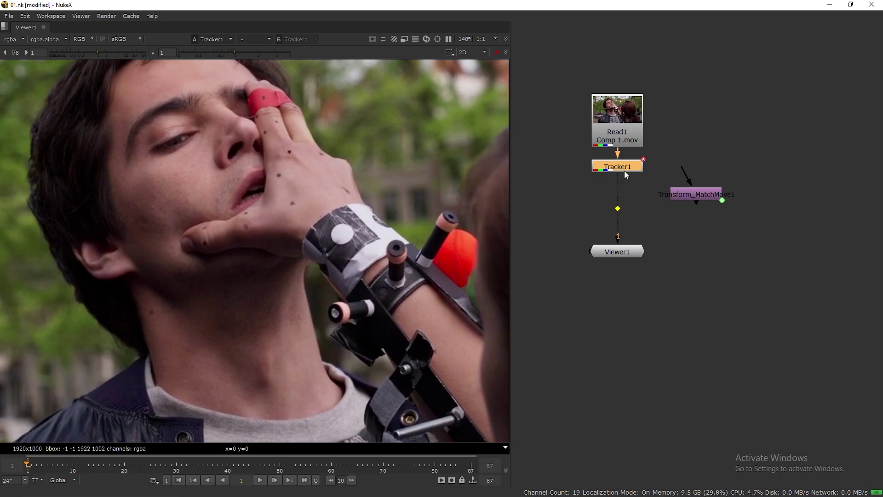
{"action": "left_click_drag", "start_coordinate": [624, 170], "coordinate": [675, 102], "text": "ctrl"}
{"action": "left_click_drag", "start_coordinate": [697, 192], "coordinate": [688, 139]}
{"action": "scroll", "coordinate": [688, 140], "scroll_direction": "down", "scroll_amount": 1}
{"action": "middle_click_drag", "start_coordinate": [688, 139], "coordinate": [727, 145]}
{"action": "left_click_drag", "start_coordinate": [660, 125], "coordinate": [661, 119]}
Step: Align Viewer1 directly below Read1 in the node graph
{"action": "middle_click_drag", "start_coordinate": [736, 187], "coordinate": [786, 176]}
{"action": "left_click_drag", "start_coordinate": [730, 231], "coordinate": [728, 245]}
{"action": "left_click_drag", "start_coordinate": [669, 86], "coordinate": [755, 270]}
{"action": "left_click_drag", "start_coordinate": [719, 242], "coordinate": [696, 241]}
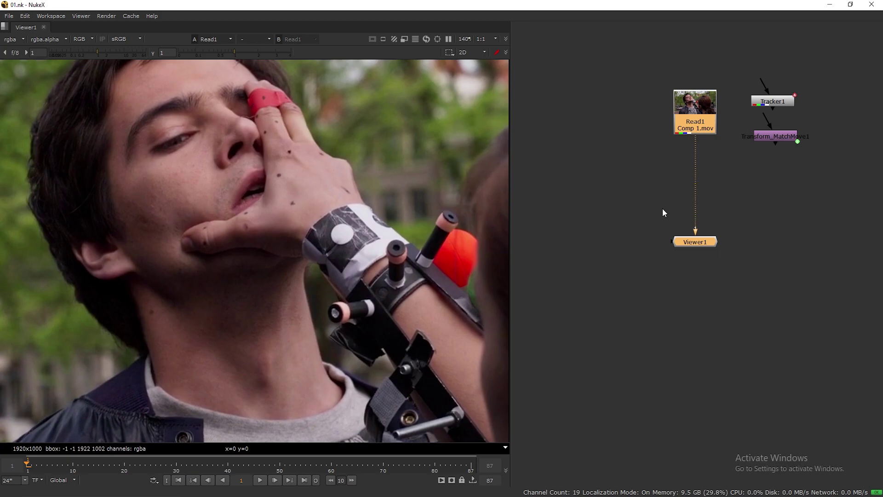
Step: Add a RotoPaint node and insert it between Read1 and Viewer1
{"action": "left_click", "coordinate": [649, 159]}
{"action": "key", "text": "Tab"}
{"action": "type", "text": "roto"}
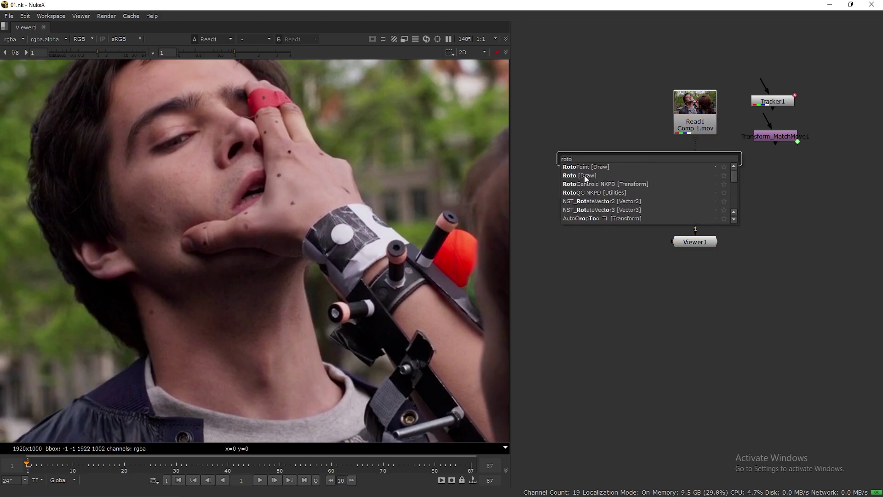
{"action": "left_click", "coordinate": [583, 167]}
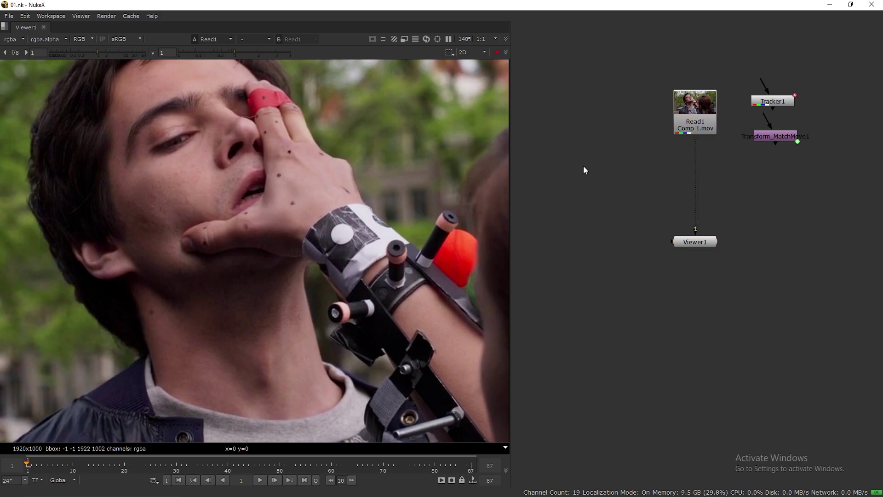
{"action": "left_click_drag", "start_coordinate": [650, 157], "coordinate": [699, 159]}
Step: Activate the Clone tool in RotoPaint1 and reduce the brush size to about 9.2 for the tracked hand marker
{"action": "scroll", "coordinate": [313, 217], "scroll_direction": "up", "scroll_amount": 3}
{"action": "scroll", "coordinate": [313, 217], "scroll_direction": "up", "scroll_amount": 4}
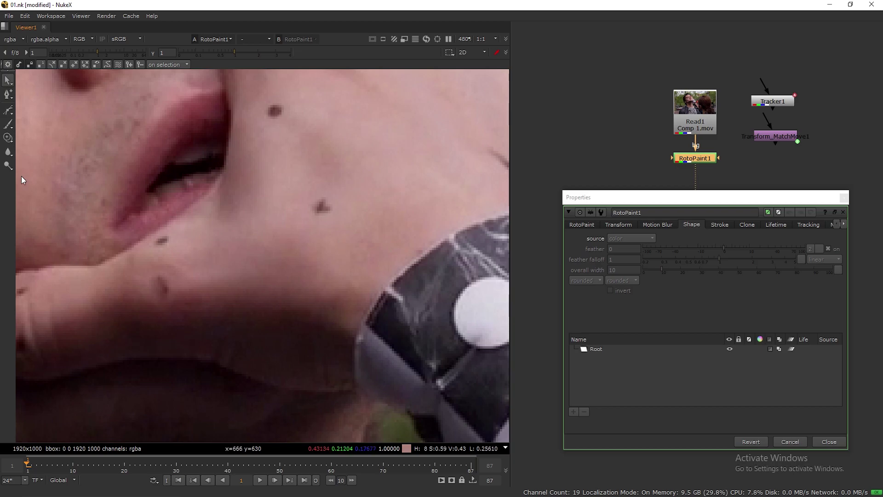
{"action": "left_click", "coordinate": [7, 139]}
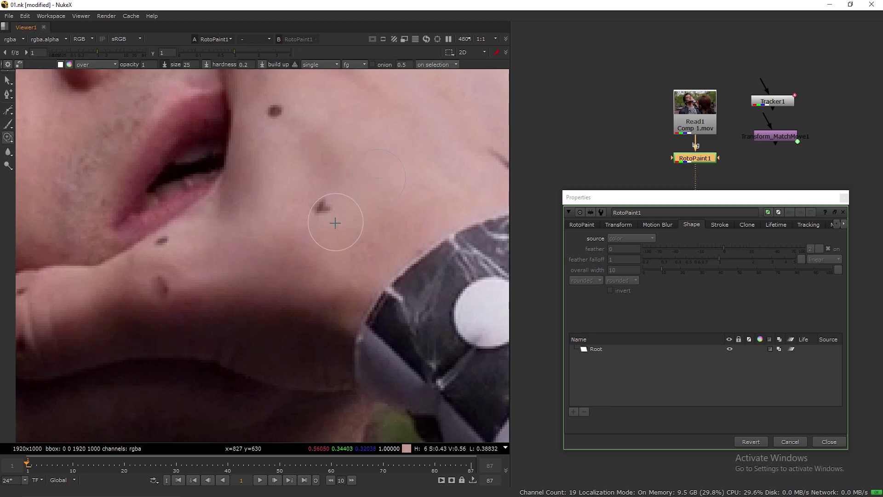
{"action": "left_click_drag", "start_coordinate": [388, 185], "coordinate": [376, 195], "text": "shift"}
{"action": "left_click_drag", "start_coordinate": [389, 177], "coordinate": [384, 179], "text": "shift"}
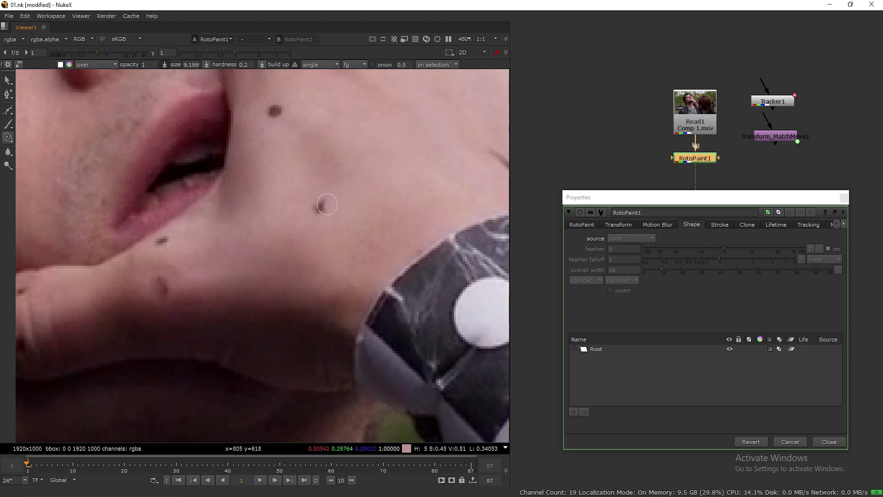
Step: Clone clean skin over the tracked hand marker, lowering opacity to 0.4 to blend the additional strokes
{"action": "left_click_drag", "start_coordinate": [322, 204], "coordinate": [324, 209]}
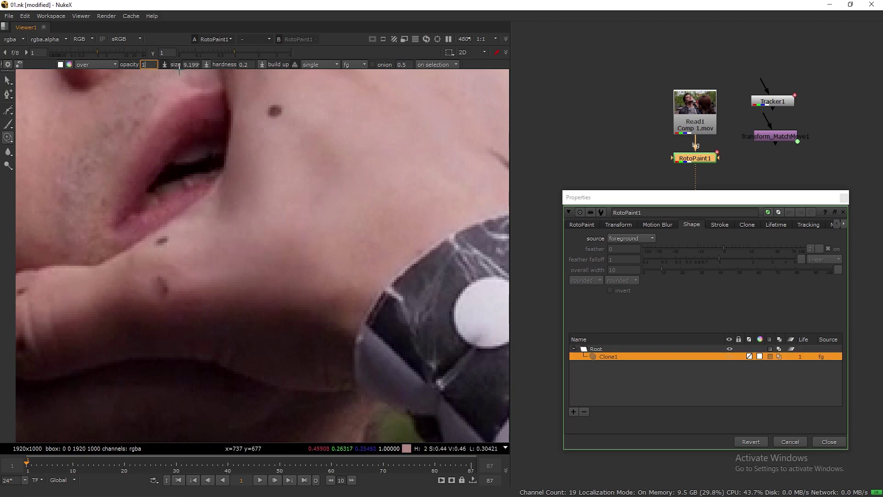
{"action": "key", "text": "Down"}
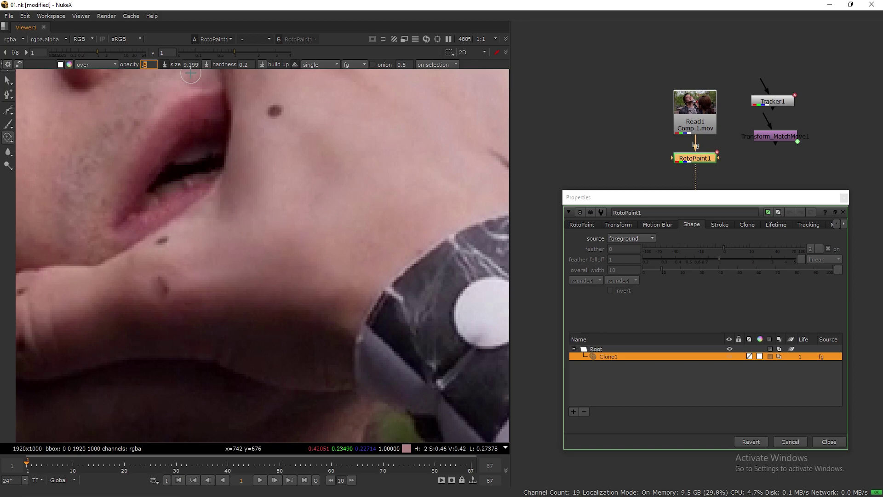
{"action": "left_click_drag", "start_coordinate": [331, 217], "coordinate": [335, 212]}
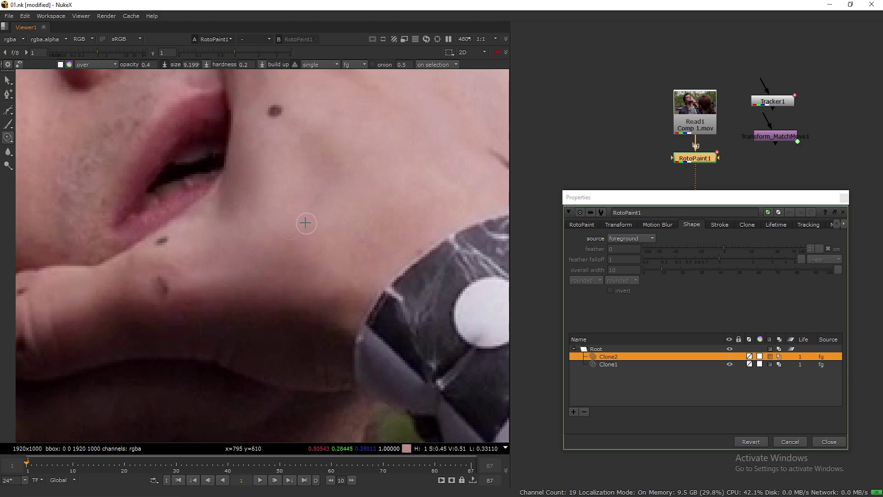
{"action": "mouse_move", "coordinate": [309, 204]}
{"action": "left_mouse_down"}
{"action": "mouse_move", "coordinate": [304, 194]}
{"action": "mouse_move", "coordinate": [316, 205]}
{"action": "left_mouse_up"}
{"action": "left_click", "coordinate": [314, 202], "text": "ctrl"}
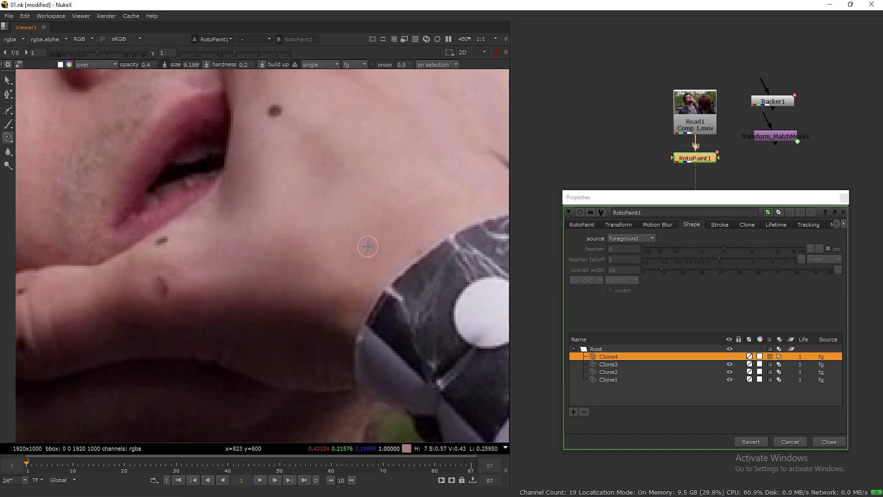
Step: Select all the clone strokes, review their clone and lifetime settings, and close the RotoPaint1 properties
{"action": "left_click", "coordinate": [616, 380], "text": "shift"}
{"action": "left_click", "coordinate": [744, 225]}
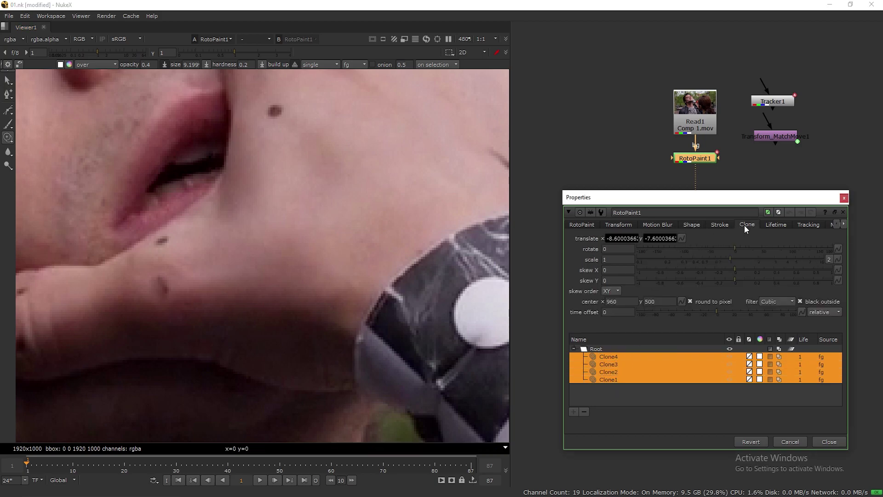
{"action": "left_click", "coordinate": [773, 225]}
{"action": "left_click", "coordinate": [628, 222]}
{"action": "left_click_drag", "start_coordinate": [808, 200], "coordinate": [794, 178]}
{"action": "left_click", "coordinate": [829, 177]}
Step: Rearrange the node graph, moving Viewer1 lower beneath RotoPaint1 to make room for more nodes
{"action": "scroll", "coordinate": [708, 166], "scroll_direction": "down", "scroll_amount": 3}
{"action": "middle_click_drag", "start_coordinate": [719, 186], "coordinate": [710, 208]}
{"action": "scroll", "coordinate": [704, 194], "scroll_direction": "up", "scroll_amount": 2}
{"action": "left_click_drag", "start_coordinate": [620, 71], "coordinate": [730, 268]}
{"action": "left_click", "coordinate": [670, 251]}
{"action": "left_click_drag", "start_coordinate": [615, 65], "coordinate": [717, 251]}
{"action": "left_click", "coordinate": [691, 250]}
{"action": "left_click", "coordinate": [665, 152]}
{"action": "key", "text": "2"}
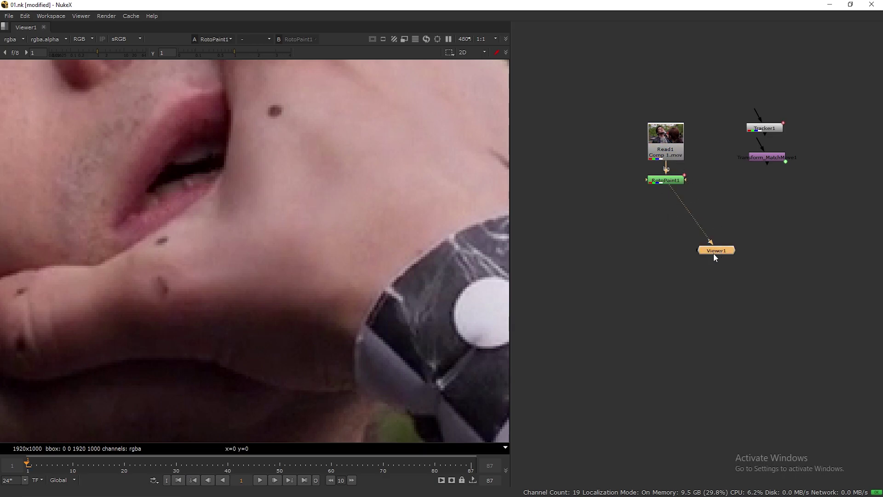
{"action": "left_click_drag", "start_coordinate": [716, 256], "coordinate": [658, 268]}
Step: Insert a FrameHold node between RotoPaint1 and Viewer1, and align Viewer1 beneath it
{"action": "key", "text": "Tab"}
{"action": "type", "text": "fram"}
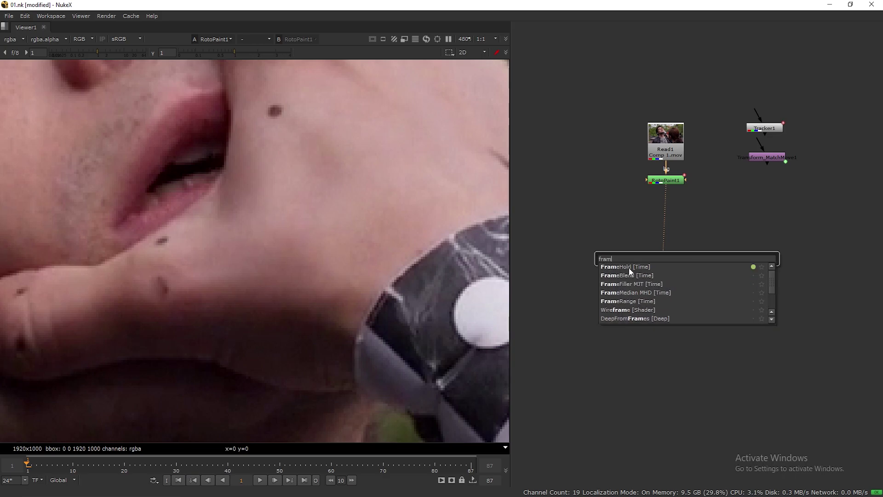
{"action": "left_click", "coordinate": [630, 268]}
{"action": "left_click_drag", "start_coordinate": [672, 241], "coordinate": [675, 207]}
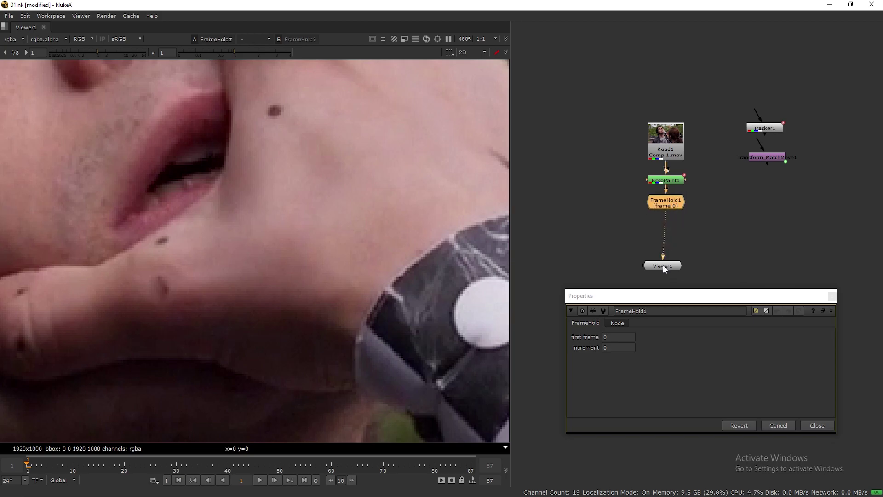
{"action": "left_click_drag", "start_coordinate": [663, 266], "coordinate": [667, 263]}
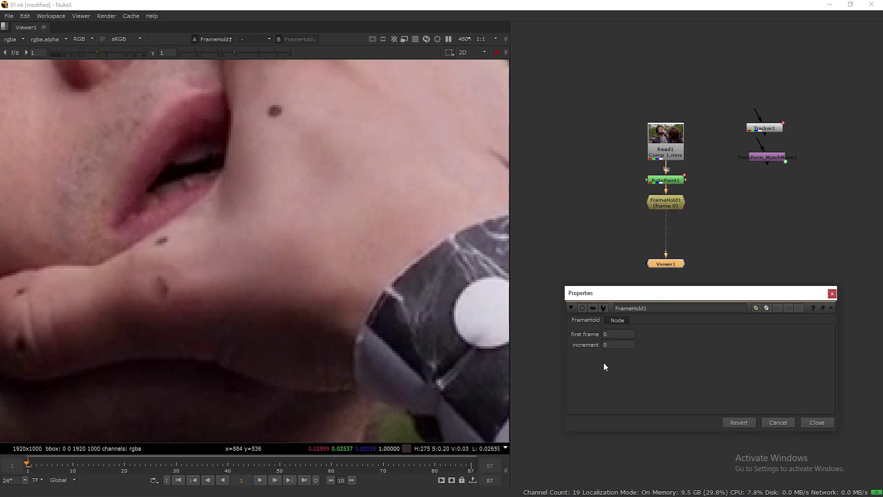
Step: Set FrameHold1's first frame to 1 and close its properties
{"action": "double_click", "coordinate": [616, 333]}
{"action": "type", "text": "1"}
{"action": "key", "text": "Return"}
{"action": "left_click", "coordinate": [817, 422]}
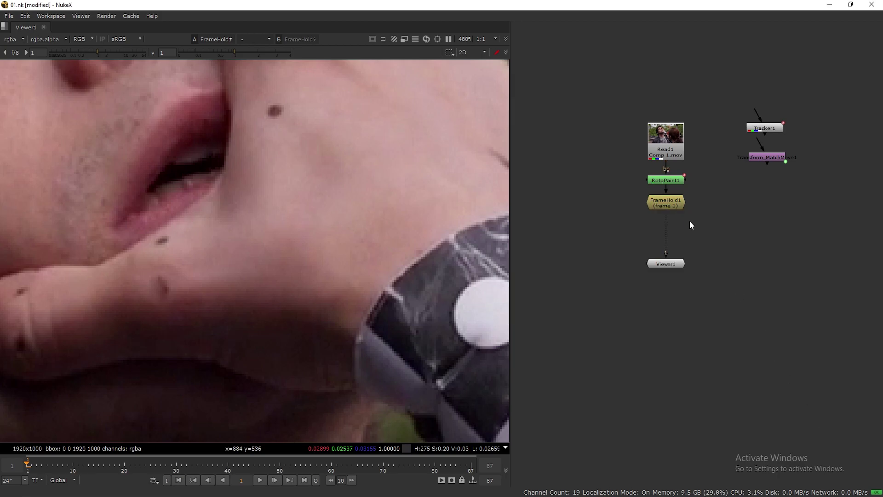
Step: Add a Merge (over) node and insert it between FrameHold1 and Viewer1
{"action": "key", "text": "m"}
{"action": "left_click", "coordinate": [612, 67]}
{"action": "left_click_drag", "start_coordinate": [691, 222], "coordinate": [669, 228]}
{"action": "scroll", "coordinate": [669, 228], "scroll_direction": "up", "scroll_amount": 2}
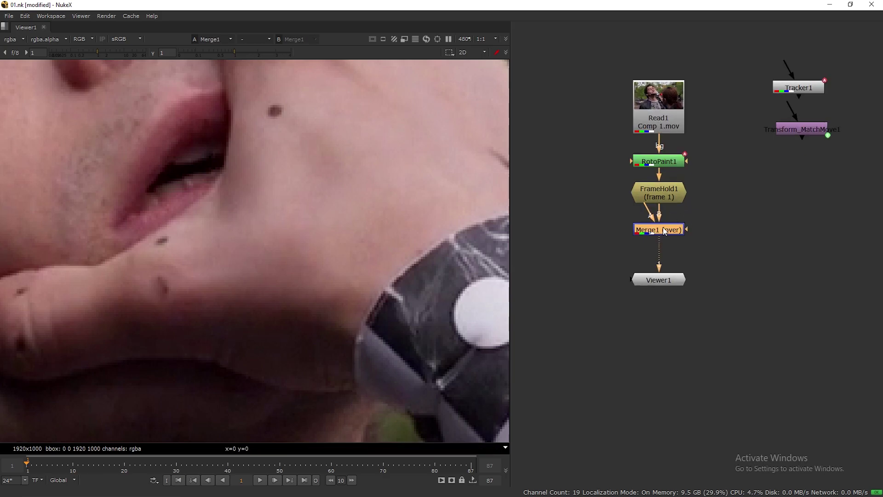
{"action": "left_click", "coordinate": [713, 227]}
{"action": "scroll", "coordinate": [713, 228], "scroll_direction": "down", "scroll_amount": 1}
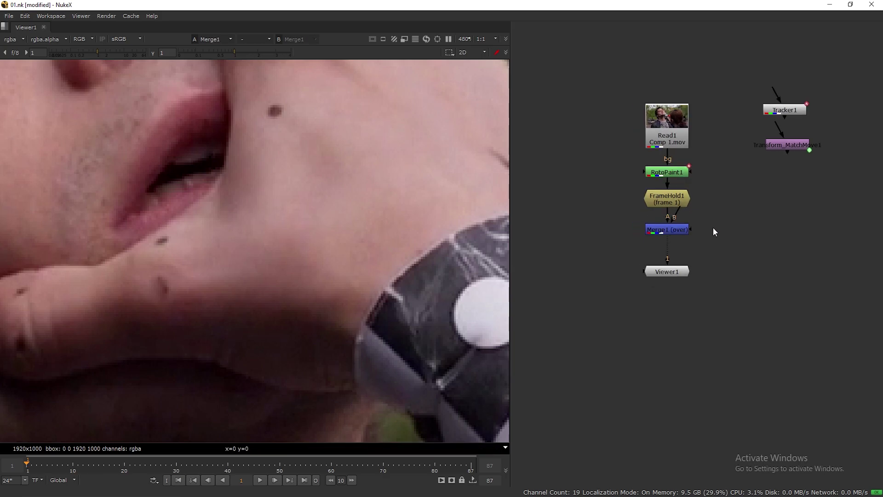
Step: Add a Roto node beside Merge1 and display Read1 in the viewer
{"action": "key", "text": "o"}
{"action": "left_click_drag", "start_coordinate": [707, 211], "coordinate": [706, 275]}
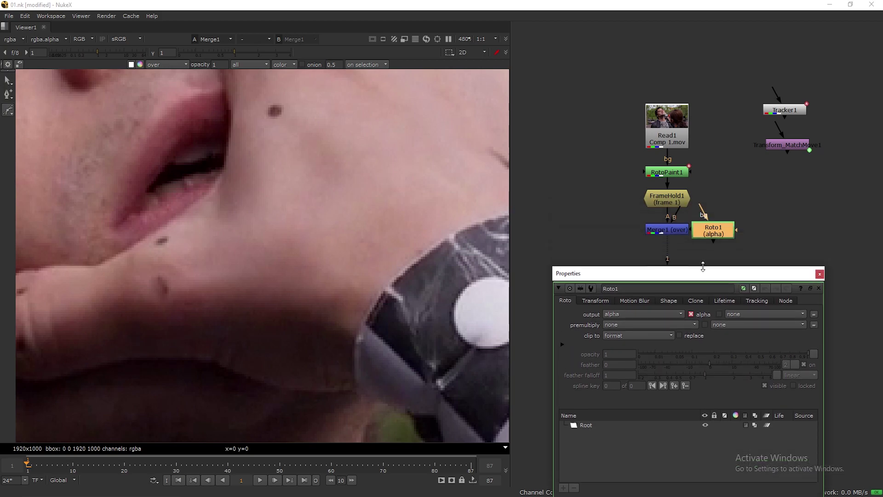
{"action": "left_click", "coordinate": [673, 137]}
{"action": "key", "text": "1"}
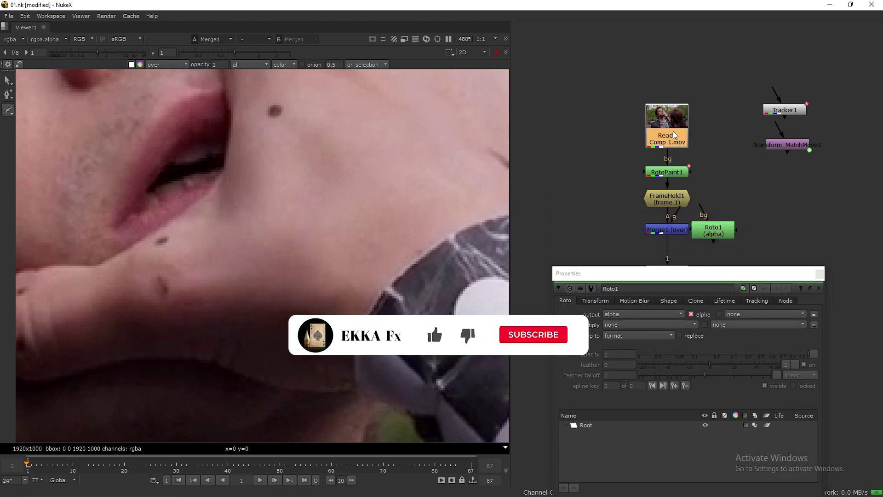
{"action": "left_click", "coordinate": [604, 143]}
Step: Draw an ellipse in Roto1 around the dark marker on the back of the hand and expand its feather outward
{"action": "right_click", "coordinate": [8, 110]}
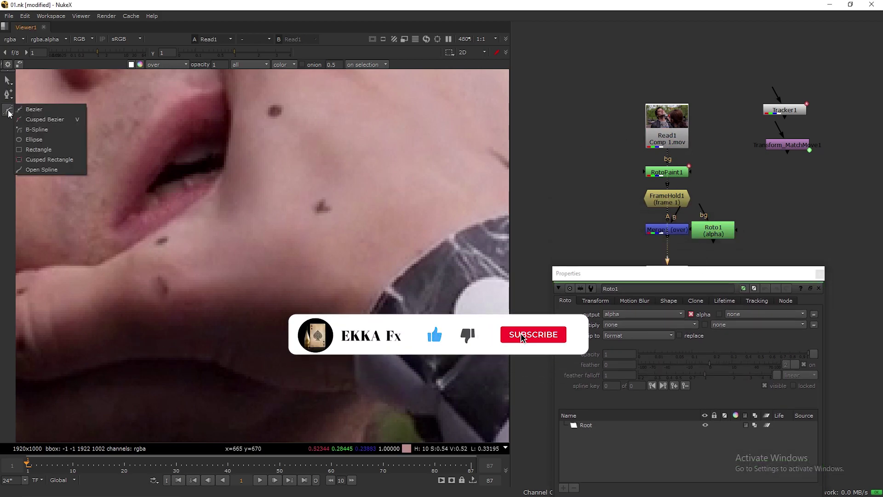
{"action": "left_click", "coordinate": [35, 140]}
{"action": "left_click_drag", "start_coordinate": [711, 230], "coordinate": [778, 197]}
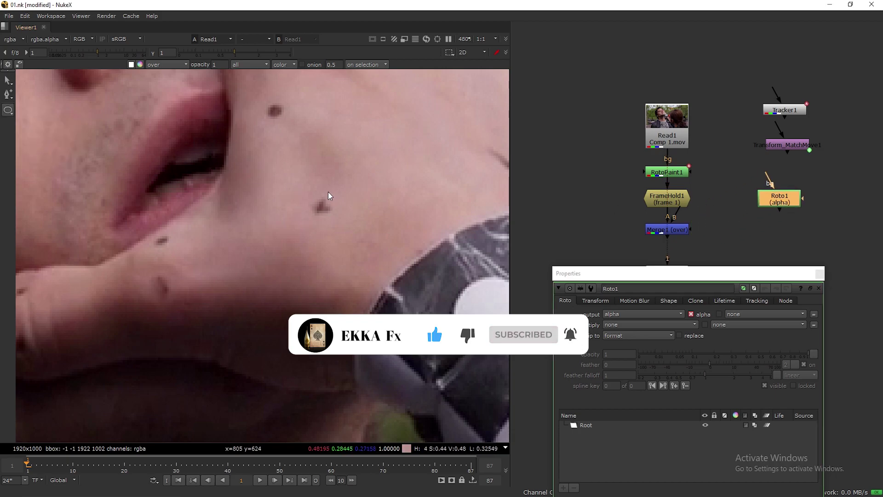
{"action": "left_click_drag", "start_coordinate": [296, 185], "coordinate": [347, 228]}
{"action": "left_click_drag", "start_coordinate": [246, 152], "coordinate": [373, 259]}
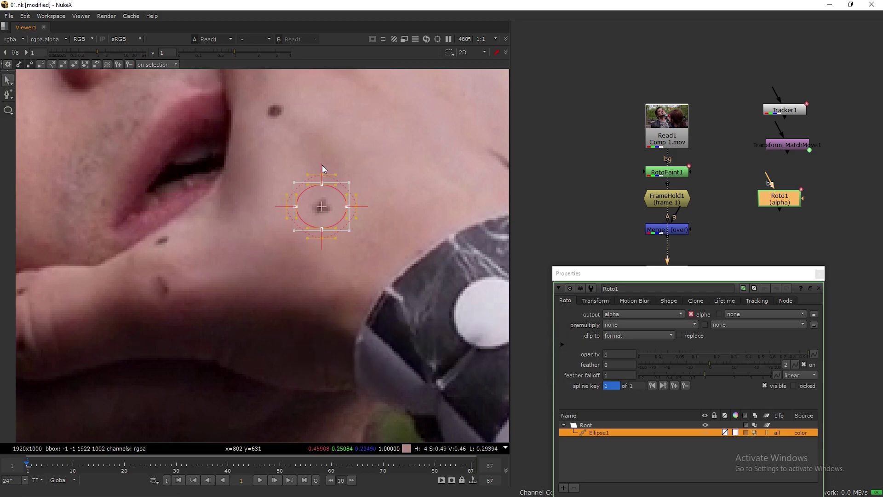
{"action": "left_click_drag", "start_coordinate": [322, 164], "coordinate": [321, 165]}
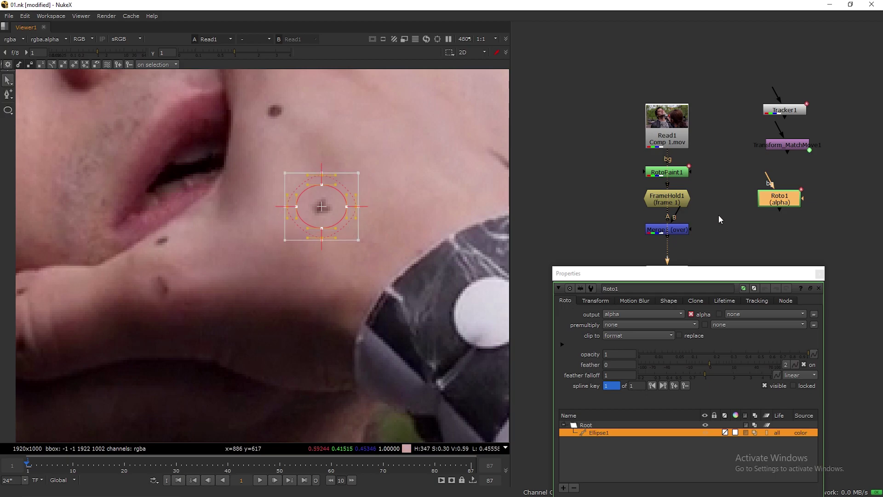
Step: Display Merge1 in the viewer and connect Roto1 to Merge1's mask input
{"action": "left_click", "coordinate": [678, 229]}
{"action": "key", "text": "1"}
{"action": "middle_click_drag", "start_coordinate": [679, 227], "coordinate": [682, 193]}
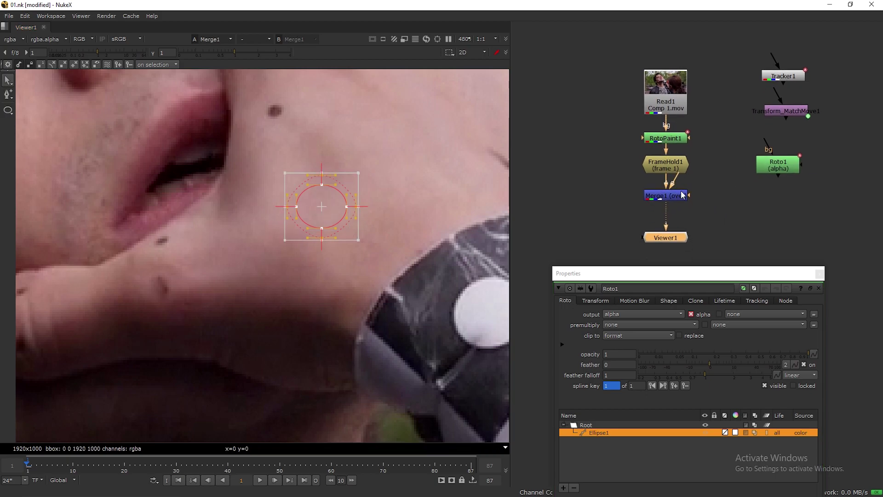
{"action": "left_click_drag", "start_coordinate": [761, 182], "coordinate": [709, 196]}
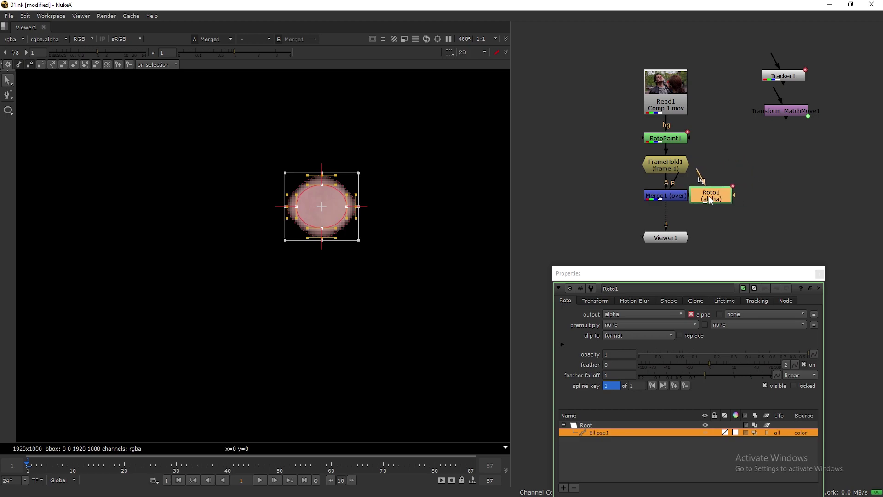
Step: Set Ellipse1's feather to 0.6 and feather falloff to 1.85, and close the Roto1 properties
{"action": "left_click_drag", "start_coordinate": [634, 274], "coordinate": [599, 195]}
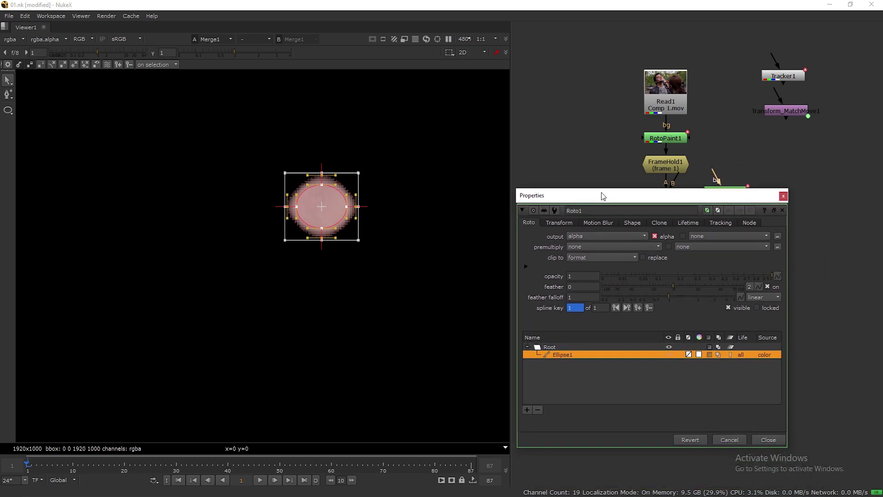
{"action": "mouse_move", "coordinate": [676, 283]}
{"action": "left_mouse_down"}
{"action": "mouse_move", "coordinate": [669, 285]}
{"action": "mouse_move", "coordinate": [678, 295]}
{"action": "mouse_move", "coordinate": [664, 285]}
{"action": "mouse_move", "coordinate": [694, 294]}
{"action": "mouse_move", "coordinate": [666, 283]}
{"action": "mouse_move", "coordinate": [681, 289]}
{"action": "left_mouse_up"}
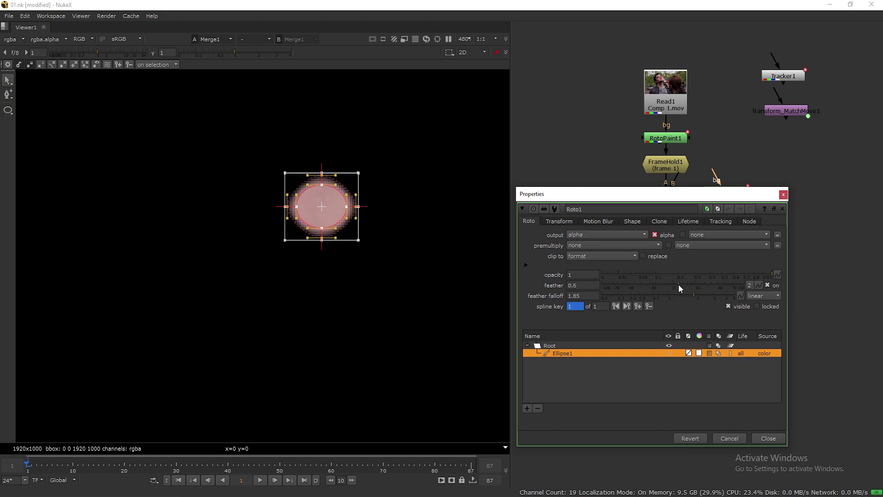
{"action": "left_click", "coordinate": [784, 194]}
Step: Add a second Merge (over) node and move Tracker1 and Transform_MatchMove1 farther from the main node tree
{"action": "scroll", "coordinate": [705, 262], "scroll_direction": "down", "scroll_amount": 4}
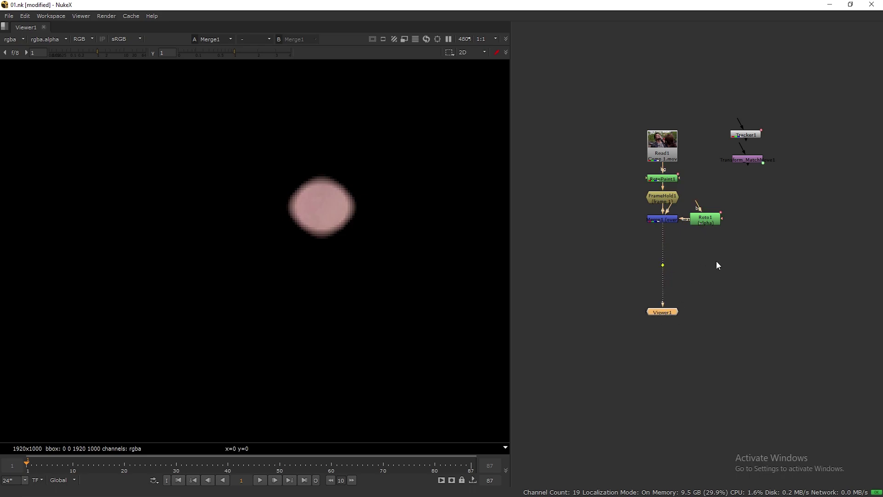
{"action": "key", "text": "m"}
{"action": "left_click", "coordinate": [681, 157]}
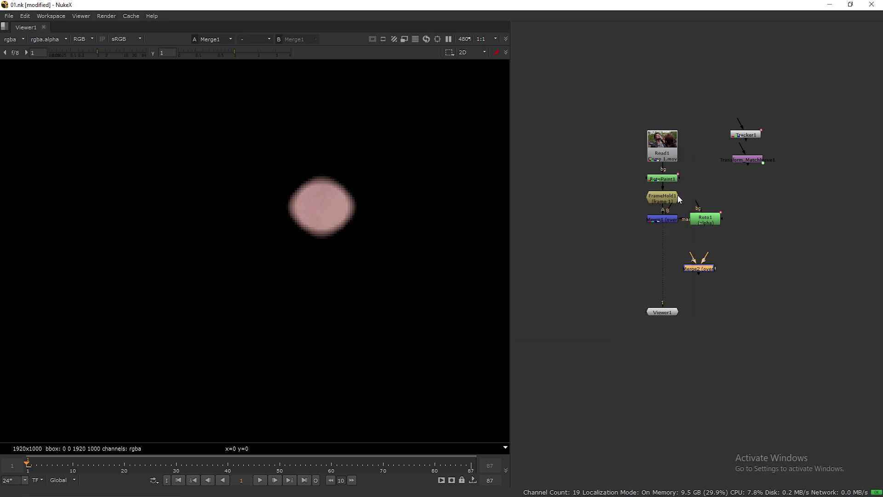
{"action": "scroll", "coordinate": [680, 200], "scroll_direction": "up", "scroll_amount": 2}
{"action": "left_click_drag", "start_coordinate": [760, 118], "coordinate": [805, 93]}
{"action": "left_click_drag", "start_coordinate": [777, 143], "coordinate": [805, 140]}
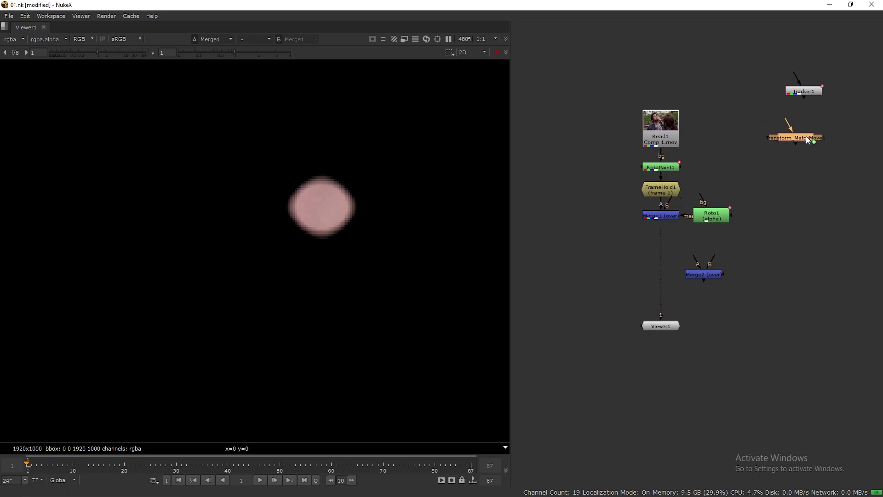
Step: Move the RotoPaint1, FrameHold1, Merge1 and Roto1 branch to the left of Read1 and square its input pipe with a Dot
{"action": "left_click_drag", "start_coordinate": [603, 154], "coordinate": [741, 247]}
{"action": "left_click_drag", "start_coordinate": [723, 217], "coordinate": [647, 228]}
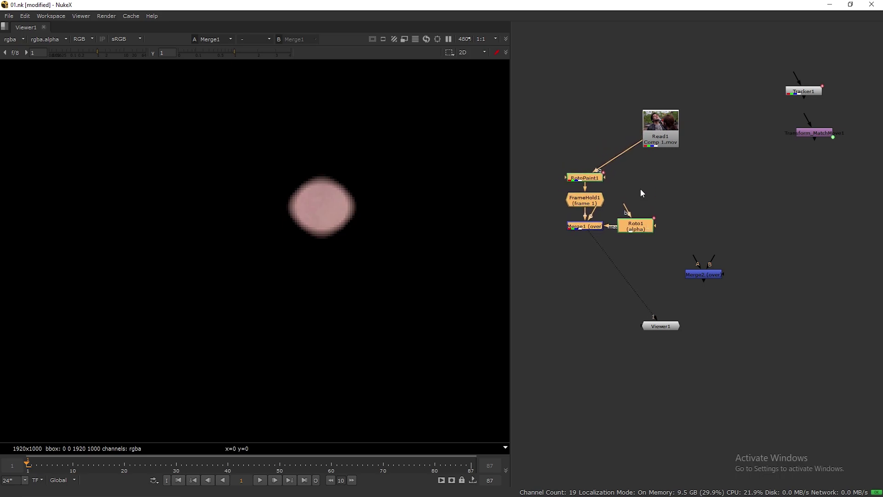
{"action": "left_click_drag", "start_coordinate": [618, 156], "coordinate": [599, 134], "text": "ctrl"}
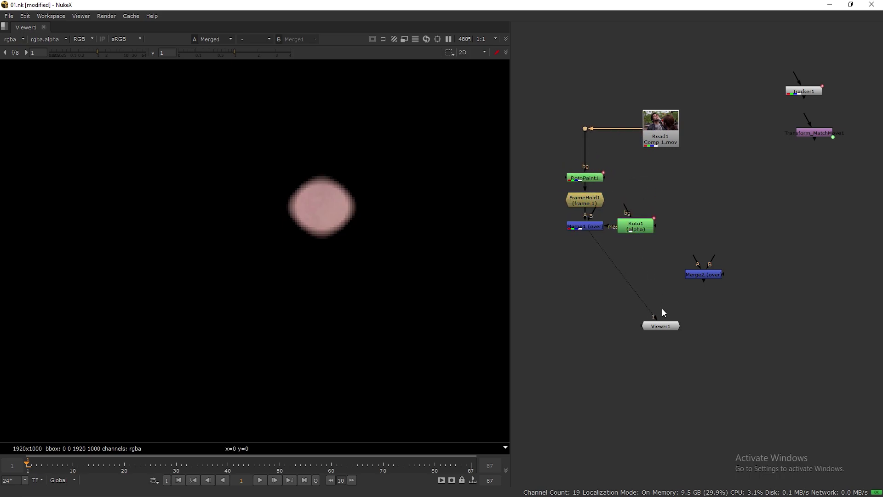
Step: Insert Merge2 between Merge1 and Viewer1, and connect Read1 to its other input through a Dot
{"action": "left_click_drag", "start_coordinate": [661, 329], "coordinate": [619, 350]}
{"action": "left_click_drag", "start_coordinate": [712, 272], "coordinate": [674, 142]}
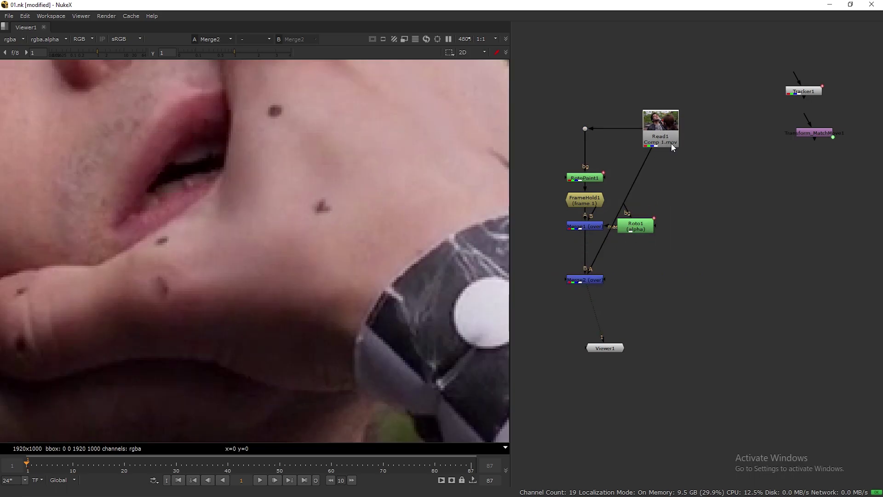
{"action": "left_click_drag", "start_coordinate": [620, 211], "coordinate": [664, 282], "text": "ctrl"}
Step: Move Roto1 to the other side of Merge1 and align Viewer1 beneath Merge2
{"action": "left_click_drag", "start_coordinate": [645, 230], "coordinate": [549, 244]}
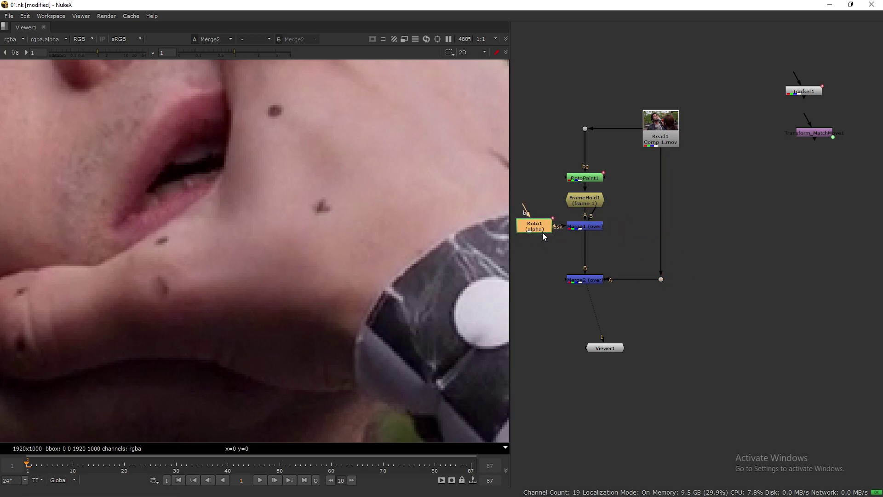
{"action": "middle_click_drag", "start_coordinate": [571, 268], "coordinate": [638, 265]}
{"action": "left_click_drag", "start_coordinate": [669, 341], "coordinate": [641, 337]}
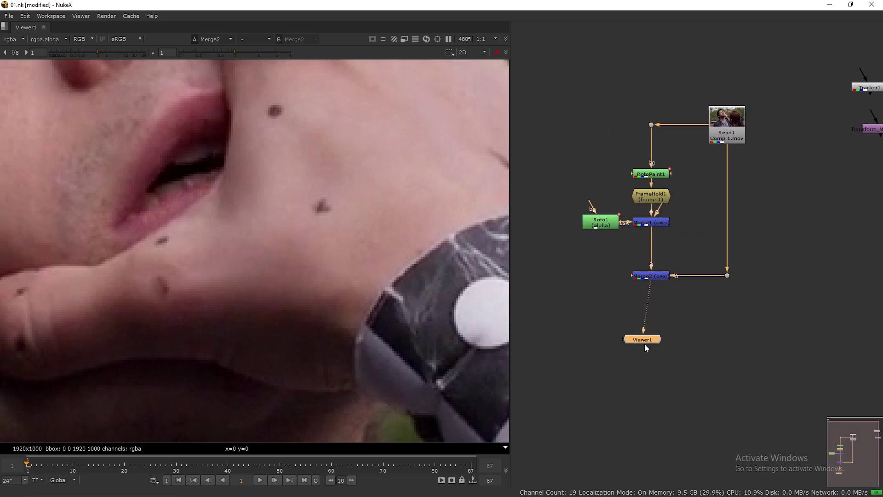
{"action": "middle_click_drag", "start_coordinate": [668, 306], "coordinate": [657, 325]}
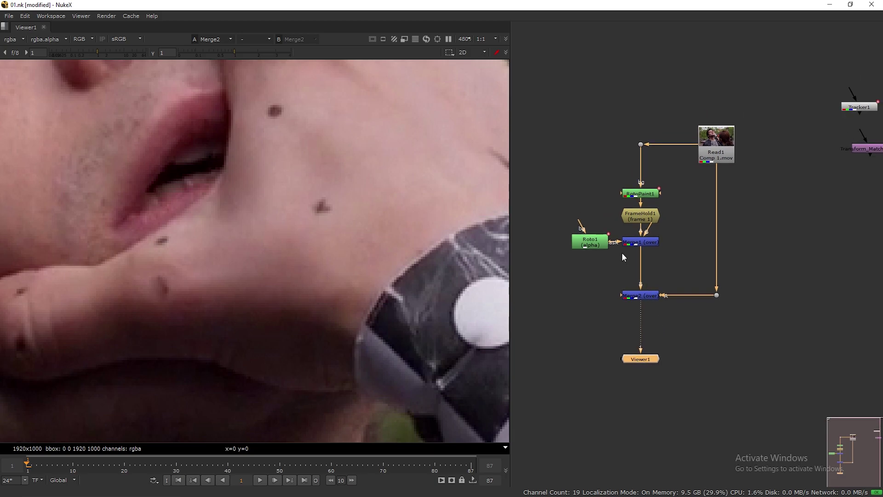
Step: Insert Transform_MatchMove1 between Merge1 and Merge2, and swap Merge2's inputs so Read1 feeds B
{"action": "double_click", "coordinate": [591, 241]}
{"action": "left_click", "coordinate": [784, 194]}
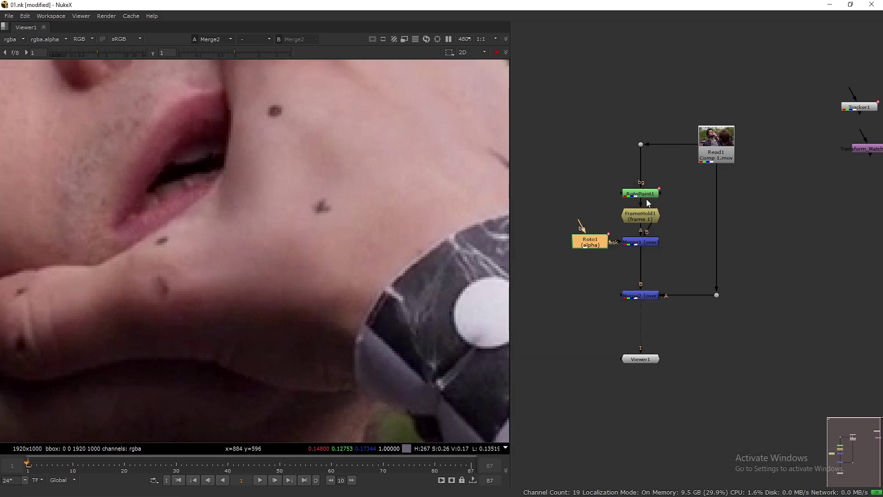
{"action": "left_click", "coordinate": [641, 216]}
{"action": "left_click", "coordinate": [648, 296]}
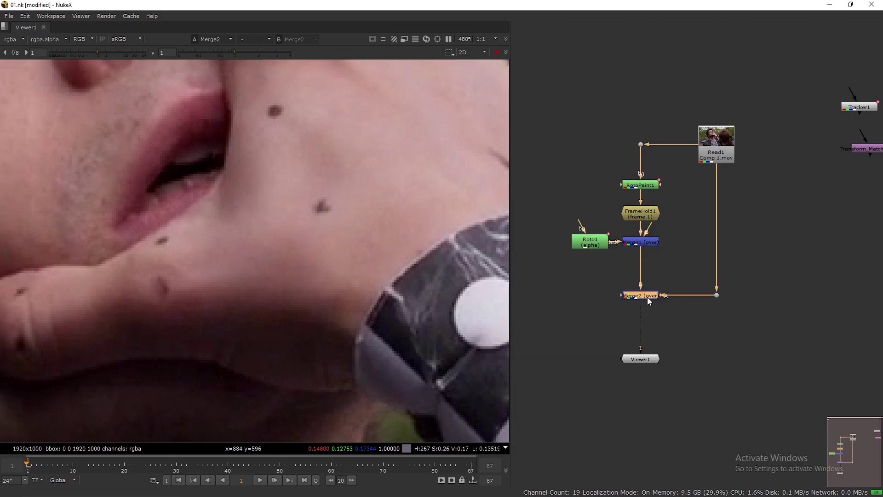
{"action": "left_click_drag", "start_coordinate": [846, 149], "coordinate": [636, 268]}
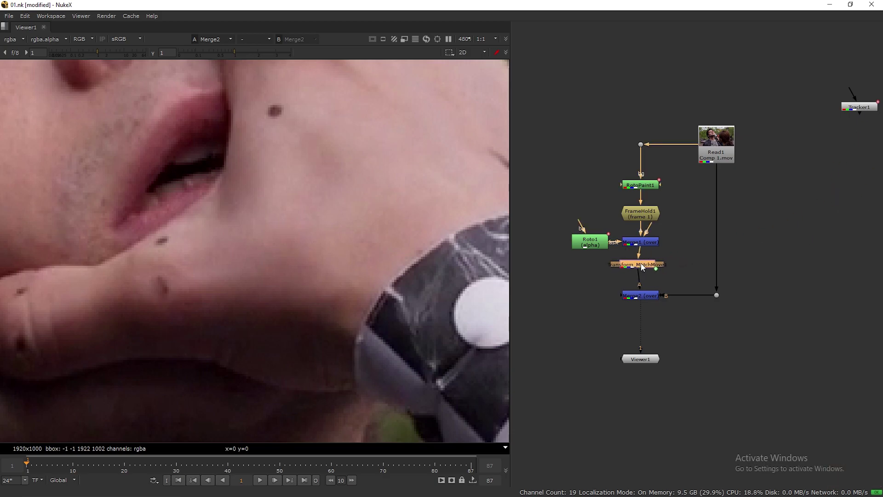
Step: Play the Merge2 composite over the full shot to check the patch on the hand
{"action": "scroll", "coordinate": [319, 252], "scroll_direction": "down", "scroll_amount": 2}
{"action": "scroll", "coordinate": [318, 252], "scroll_direction": "down", "scroll_amount": 4}
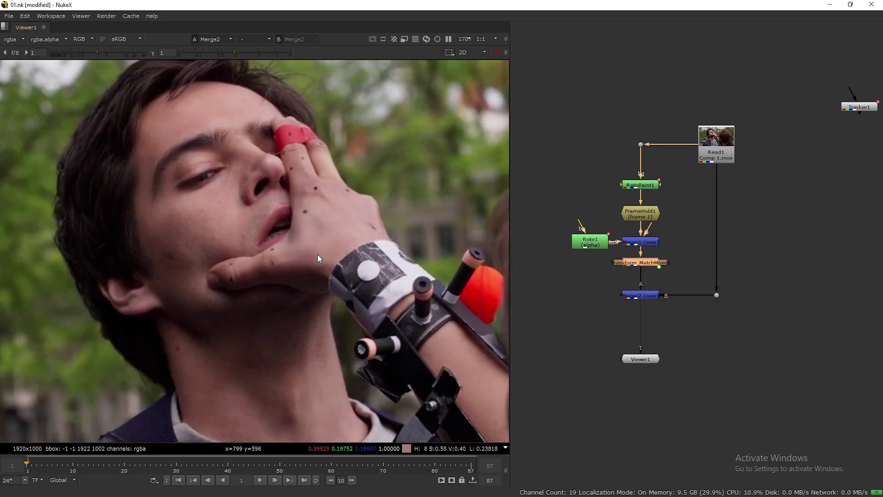
{"action": "key", "text": "f"}
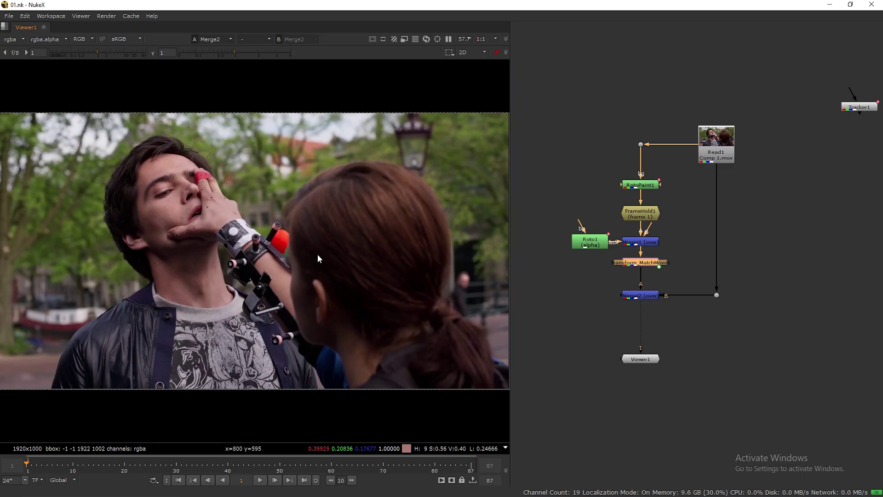
{"action": "scroll", "coordinate": [310, 278], "scroll_direction": "up", "scroll_amount": 2}
{"action": "middle_click_drag", "start_coordinate": [265, 262], "coordinate": [341, 291]}
{"action": "left_click", "coordinate": [260, 480]}
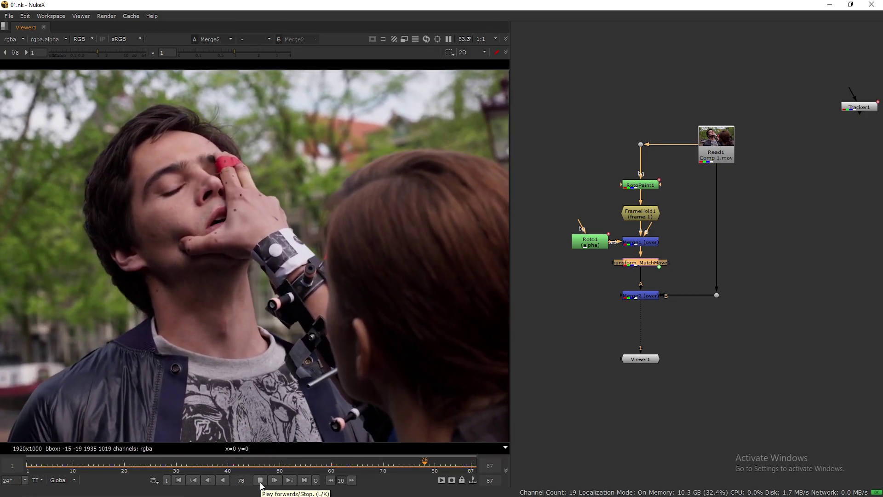
{"action": "left_click", "coordinate": [263, 482]}
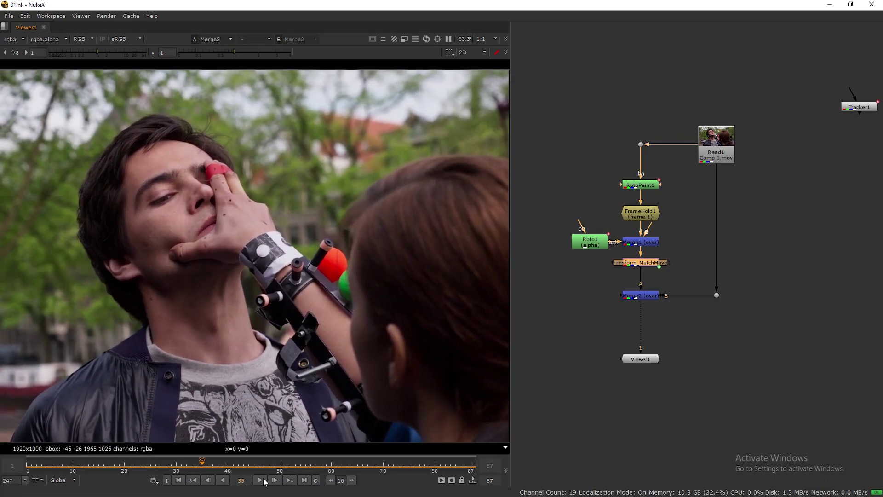
Step: Scrub the zoomed-in composite from frame 70 to the last frame, checking that the patch follows the hand
{"action": "left_click_drag", "start_coordinate": [338, 464], "coordinate": [385, 471]}
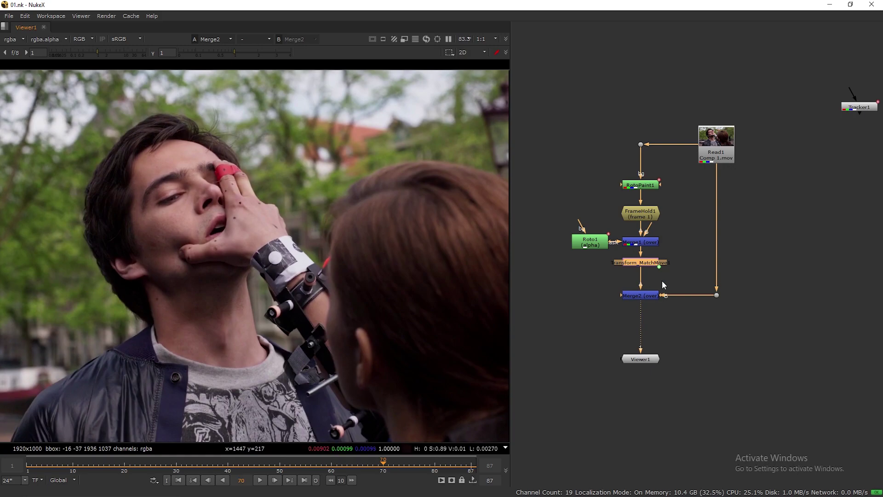
{"action": "scroll", "coordinate": [661, 281], "scroll_direction": "up", "scroll_amount": 4}
{"action": "scroll", "coordinate": [677, 292], "scroll_direction": "down", "scroll_amount": 2}
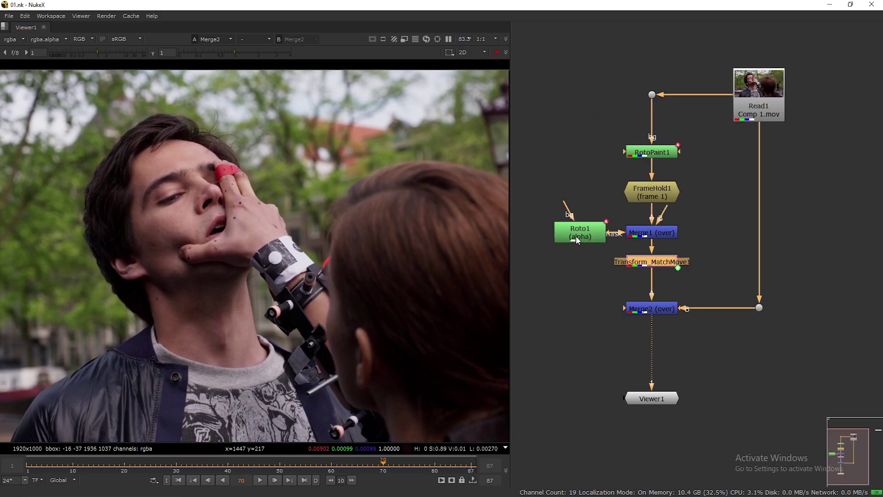
{"action": "scroll", "coordinate": [297, 266], "scroll_direction": "up", "scroll_amount": 5}
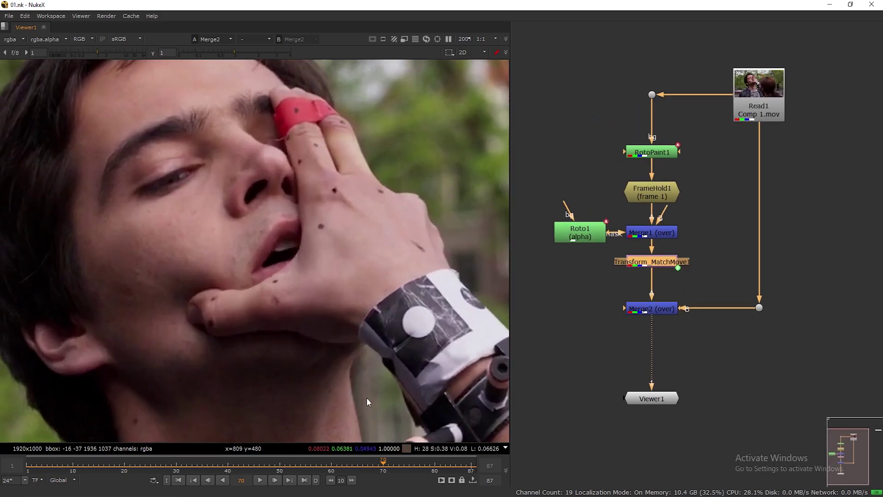
{"action": "left_click_drag", "start_coordinate": [380, 459], "coordinate": [466, 479]}
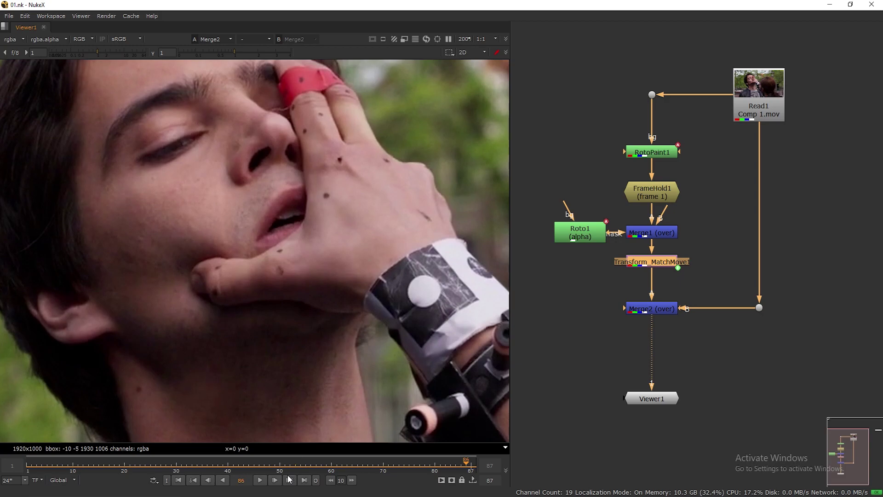
{"action": "left_click", "coordinate": [304, 480]}
Step: Select all of Roto1's ellipse points at frame 87, increase their feather, close the properties and save the script
{"action": "double_click", "coordinate": [594, 237]}
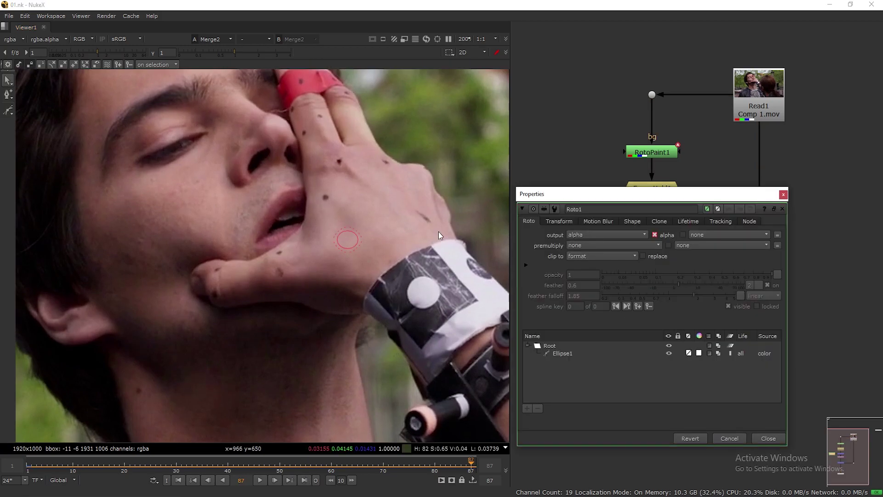
{"action": "left_click_drag", "start_coordinate": [331, 225], "coordinate": [365, 255]}
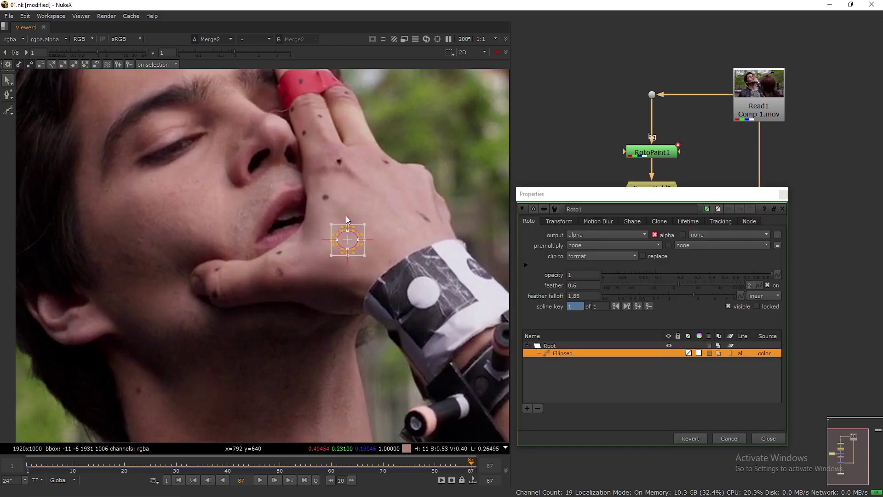
{"action": "key", "text": "e"}
{"action": "key", "text": "e"}
{"action": "left_click", "coordinate": [391, 212]}
{"action": "left_click", "coordinate": [769, 439]}
{"action": "key", "text": "ctrl+s"}
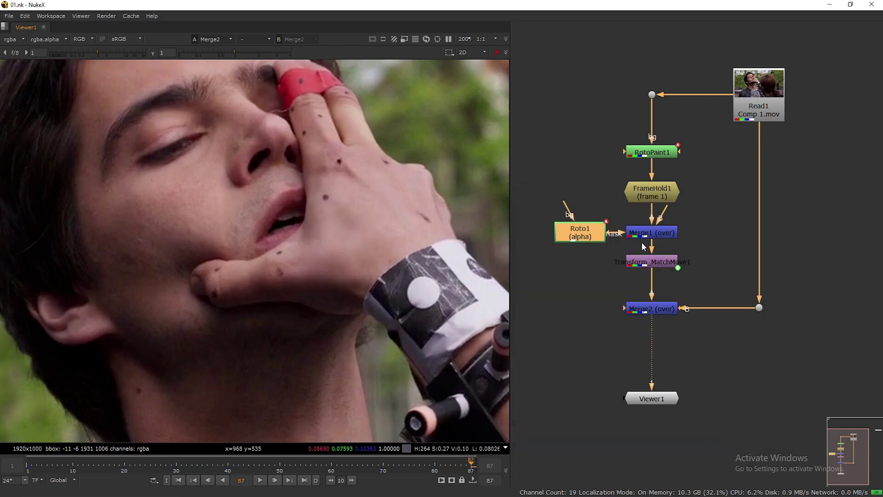
Step: Disable and re-enable RotoPaint1 to compare the hand with and without the paint fix
{"action": "left_click", "coordinate": [652, 149]}
{"action": "key", "text": "d"}
{"action": "key", "text": "d"}
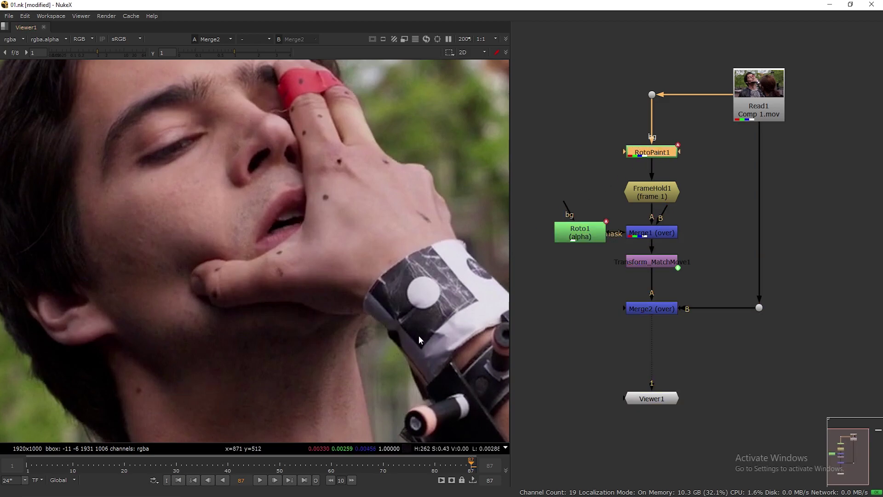
Step: Insert a Grade node between Transform_MatchMove1 and Merge2, space the nodes apart, and move the properties clear of the image
{"action": "left_click", "coordinate": [666, 282]}
{"action": "key", "text": "Tab"}
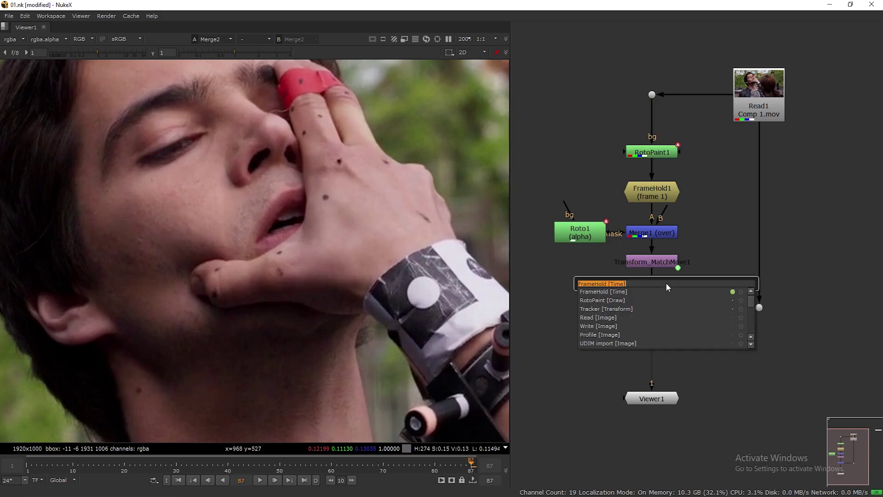
{"action": "type", "text": "gr"}
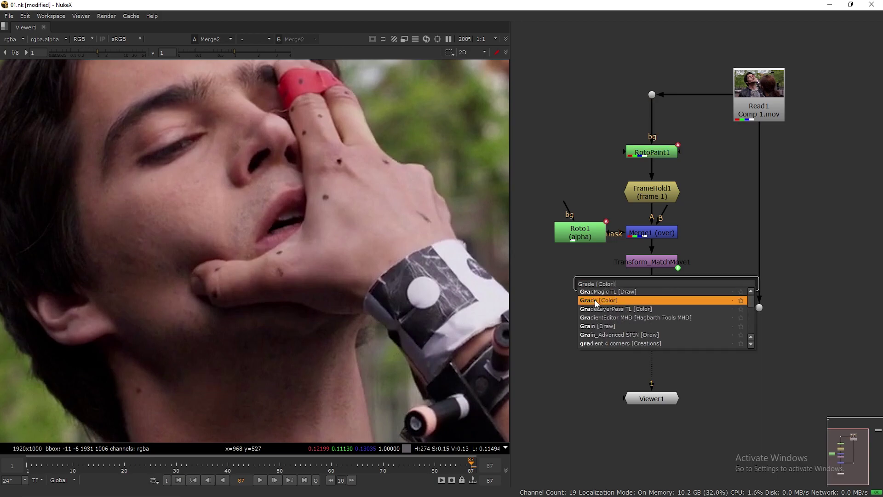
{"action": "left_click", "coordinate": [594, 300]}
{"action": "left_click_drag", "start_coordinate": [650, 289], "coordinate": [654, 284]}
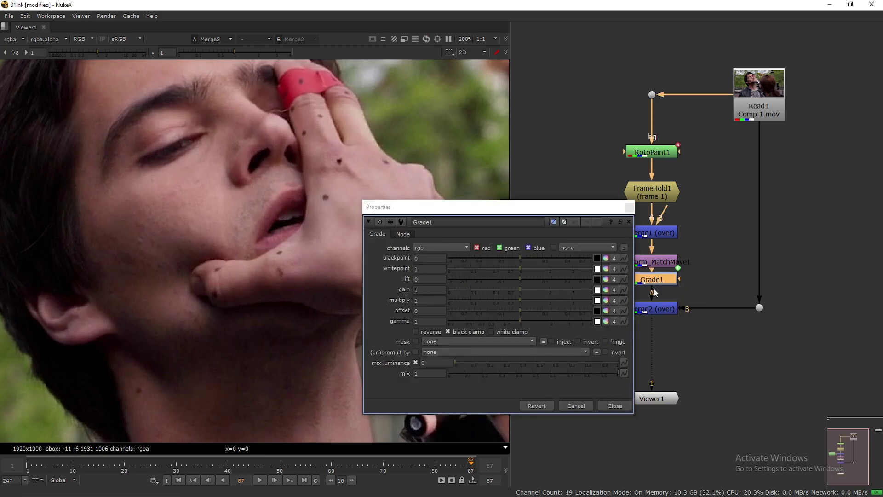
{"action": "left_click_drag", "start_coordinate": [795, 285], "coordinate": [653, 327]}
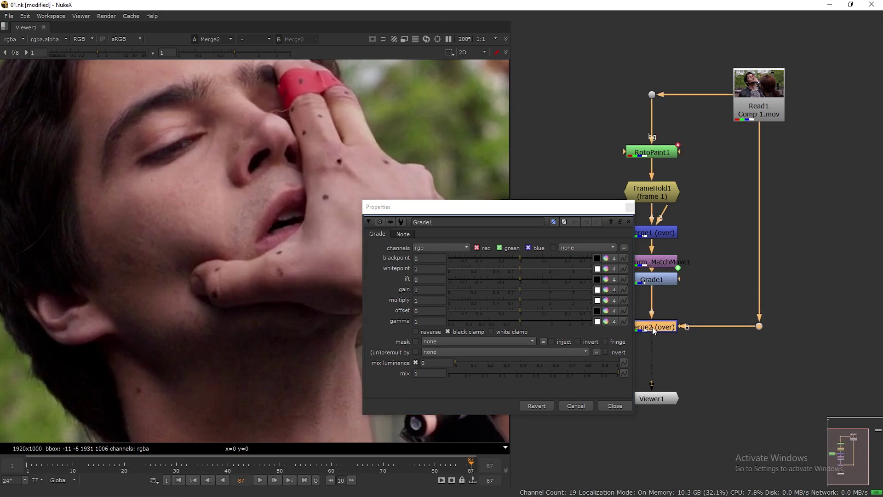
{"action": "left_click_drag", "start_coordinate": [657, 281], "coordinate": [655, 291]}
{"action": "left_click_drag", "start_coordinate": [489, 210], "coordinate": [629, 149]}
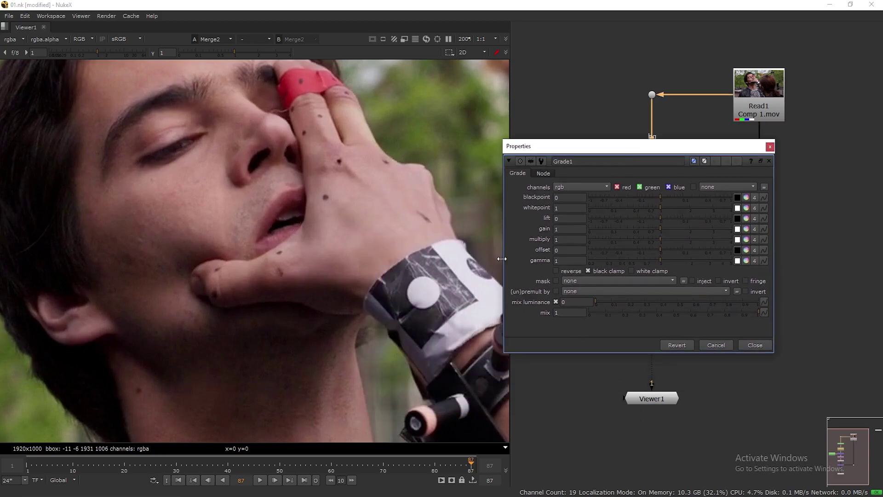
Step: Go to frame 49 and set keyframes on Grade1's blackpoint, whitepoint, lift and gain
{"action": "left_click_drag", "start_coordinate": [151, 463], "coordinate": [275, 462]}
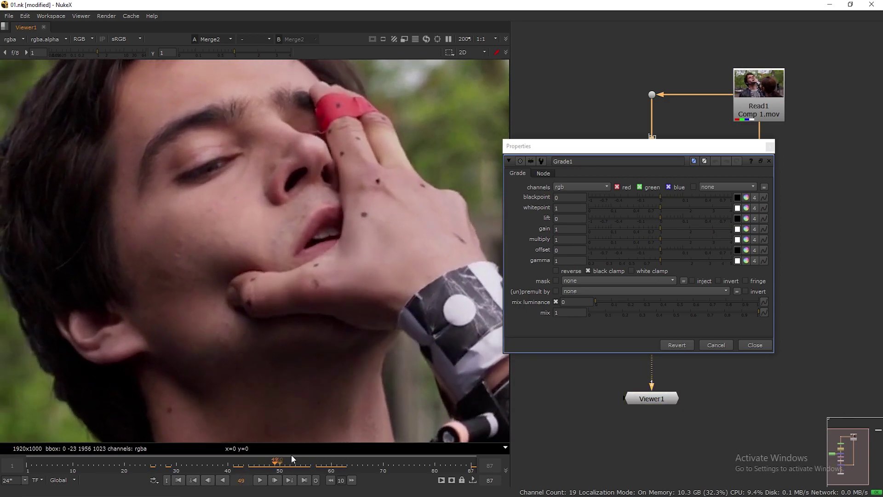
{"action": "left_click", "coordinate": [764, 198]}
{"action": "left_click", "coordinate": [779, 203]}
{"action": "left_click", "coordinate": [764, 208]}
{"action": "left_click", "coordinate": [775, 216]}
{"action": "left_click", "coordinate": [764, 218]}
{"action": "left_click", "coordinate": [778, 226]}
{"action": "left_click", "coordinate": [764, 229]}
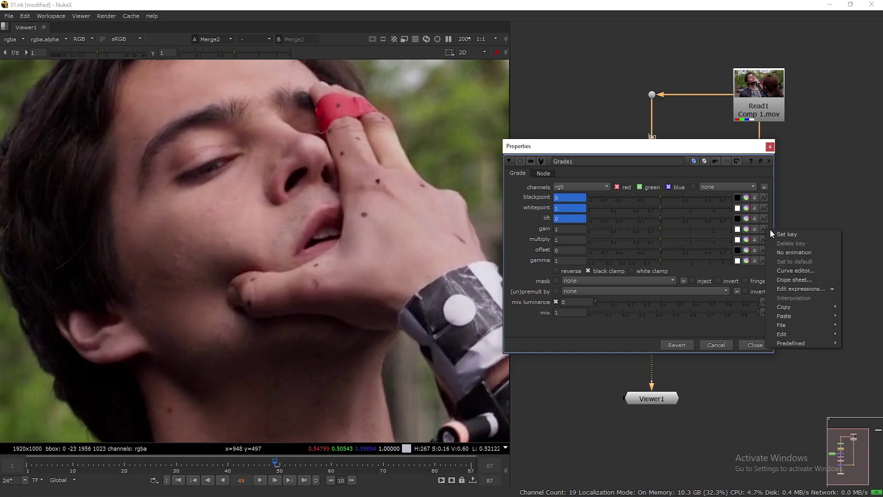
{"action": "left_click", "coordinate": [777, 236]}
Step: Set keyframes at frame 49 on Grade1's multiply, offset and gamma, with offset split into separate channels
{"action": "left_click", "coordinate": [764, 239]}
{"action": "left_click", "coordinate": [776, 247]}
{"action": "left_click", "coordinate": [755, 250]}
{"action": "left_click", "coordinate": [763, 250]}
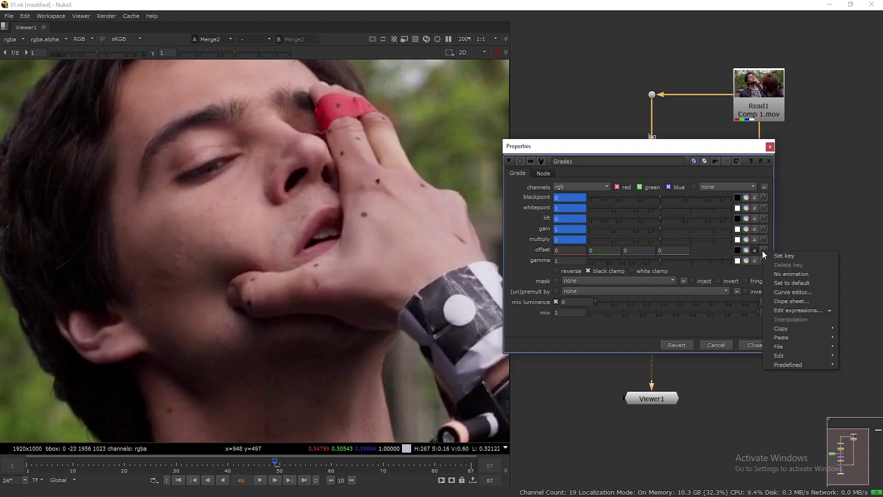
{"action": "left_click", "coordinate": [777, 258]}
{"action": "left_click", "coordinate": [766, 261]}
{"action": "left_click", "coordinate": [777, 268]}
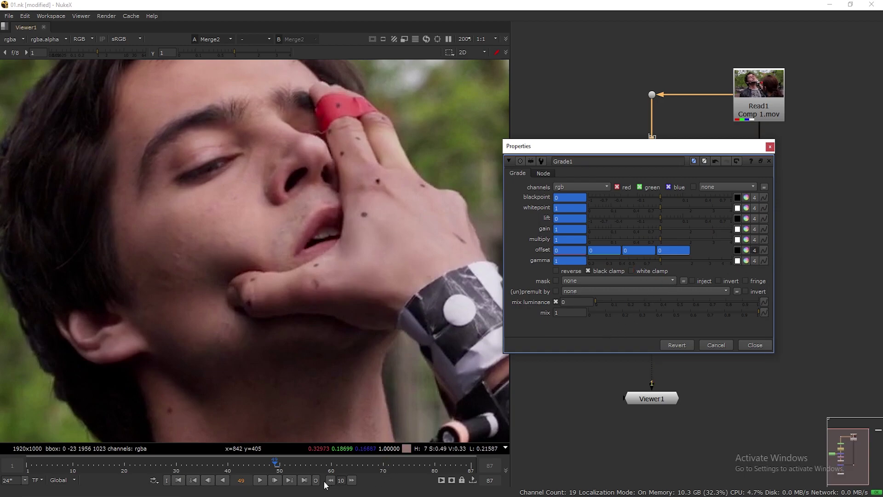
Step: At frame 87, set Grade1's multiply to 0.98, gamma to 0.92 and gain to 0.98, and close its properties
{"action": "left_click", "coordinate": [305, 480]}
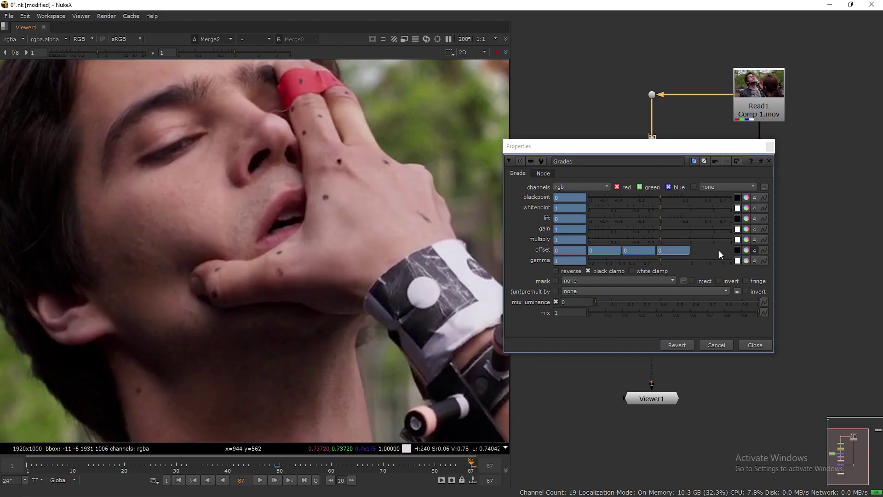
{"action": "left_click_drag", "start_coordinate": [660, 237], "coordinate": [654, 238]}
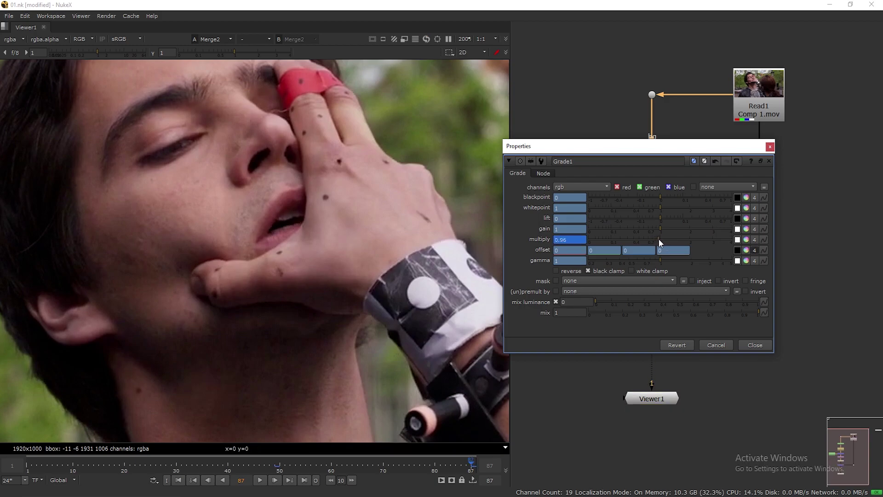
{"action": "left_click_drag", "start_coordinate": [661, 260], "coordinate": [656, 261]}
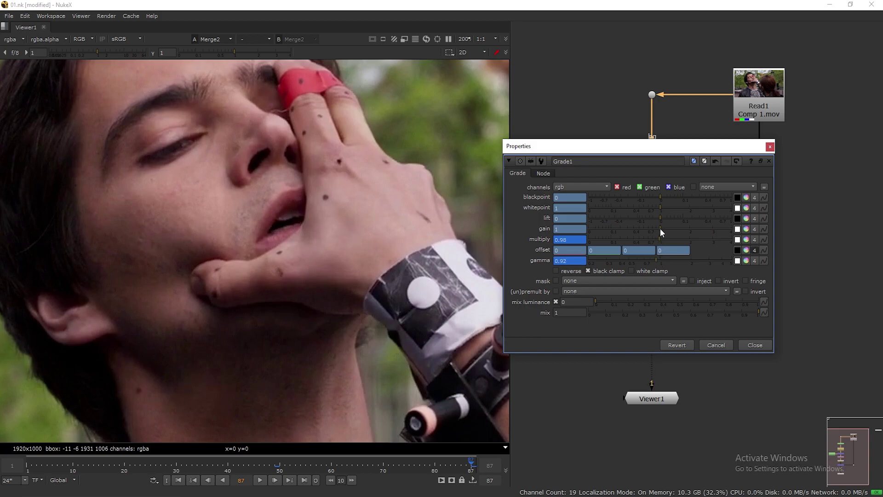
{"action": "left_click_drag", "start_coordinate": [661, 228], "coordinate": [660, 228]}
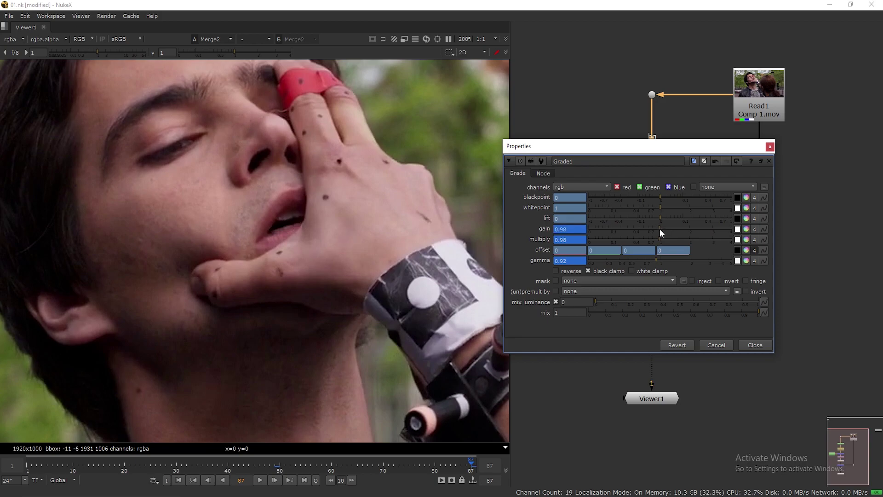
{"action": "left_click", "coordinate": [769, 161]}
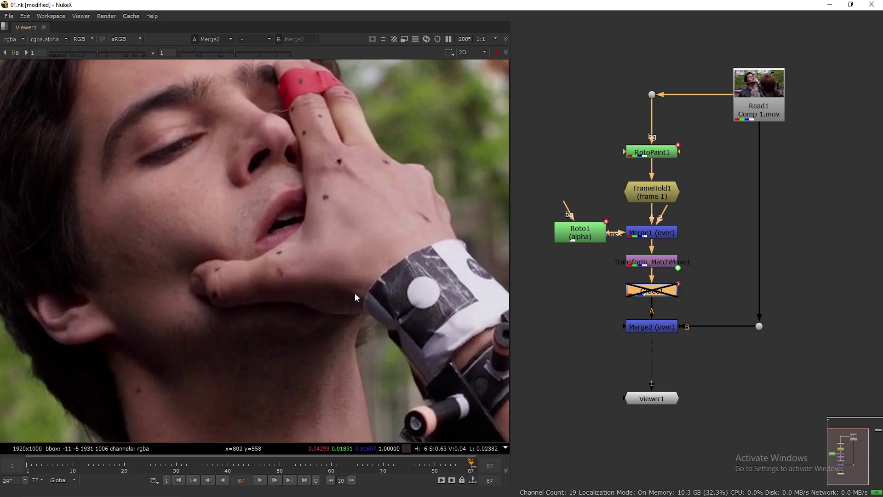
Step: Inspect the graded patch on the hand up close and reopen Grade1's properties
{"action": "scroll", "coordinate": [355, 290], "scroll_direction": "down", "scroll_amount": 3}
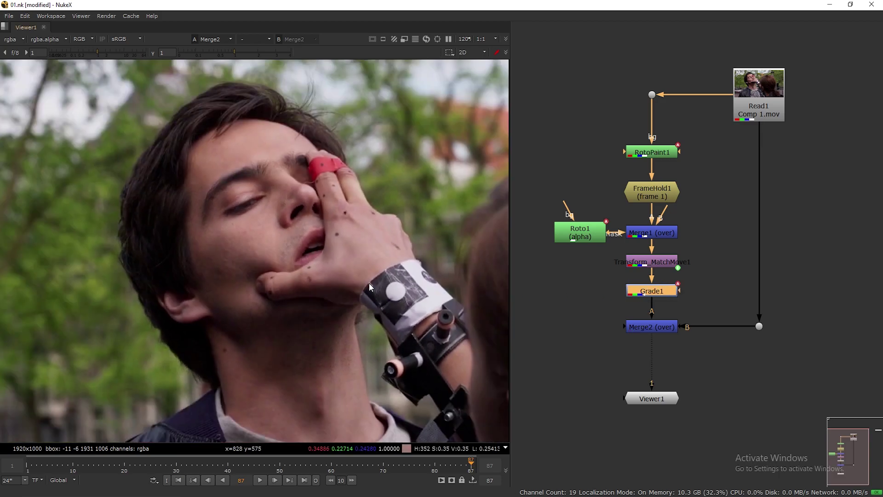
{"action": "scroll", "coordinate": [317, 257], "scroll_direction": "up", "scroll_amount": 2}
{"action": "scroll", "coordinate": [318, 257], "scroll_direction": "up", "scroll_amount": 3}
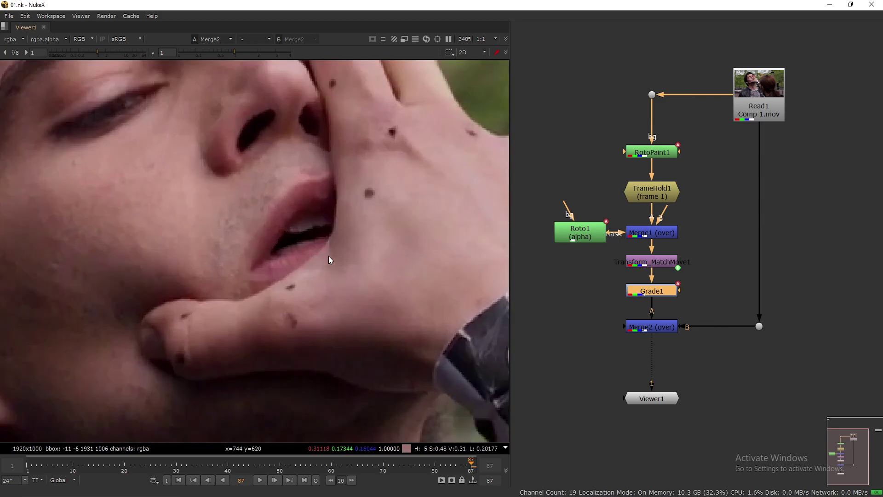
{"action": "double_click", "coordinate": [652, 290]}
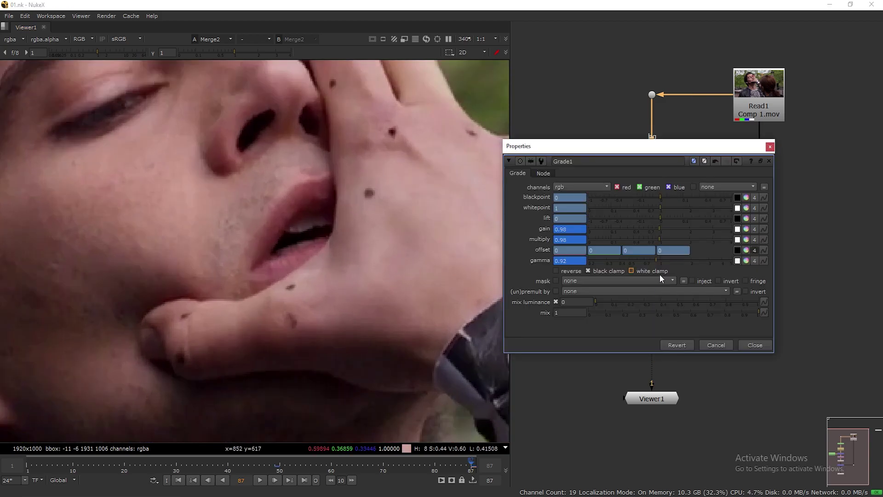
{"action": "left_click", "coordinate": [661, 217]}
{"action": "left_click_drag", "start_coordinate": [661, 217], "coordinate": [664, 219]}
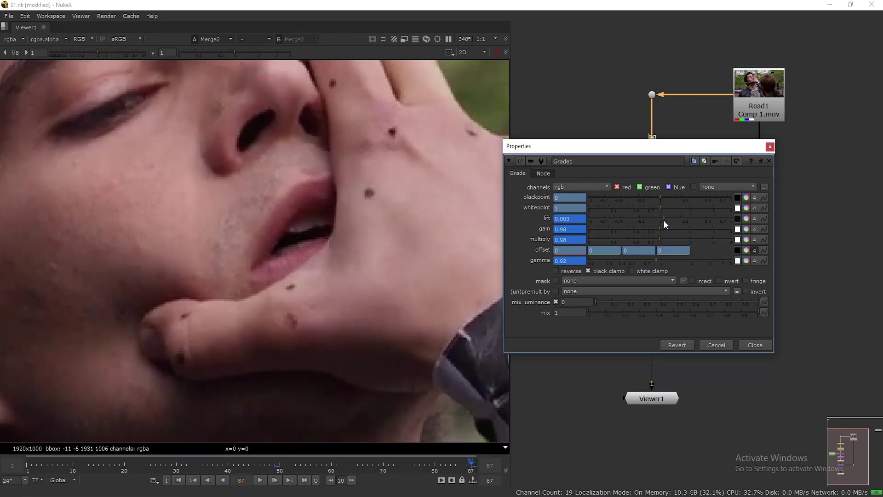
{"action": "key", "text": "ctrl+z"}
Step: Limit Grade1 with the rgba.alpha mask, set its lift to 0.005 and whitepoint to 0.96, and close the properties
{"action": "left_click", "coordinate": [587, 281]}
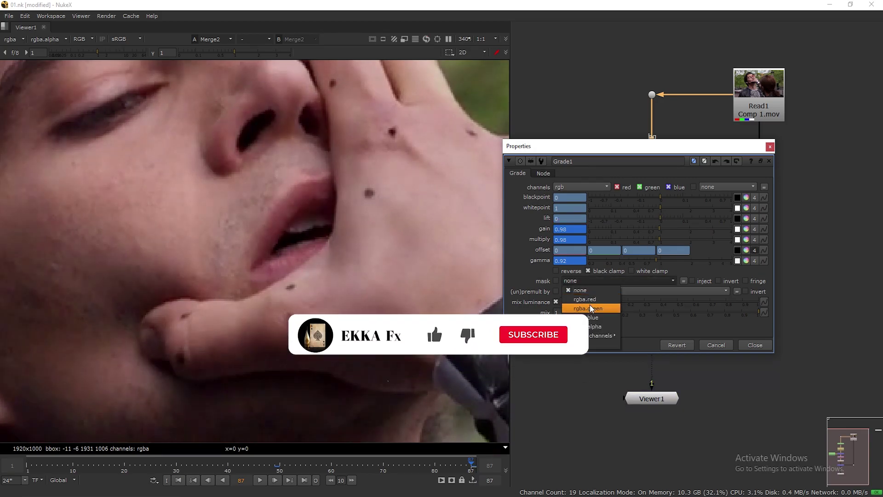
{"action": "left_click", "coordinate": [594, 326]}
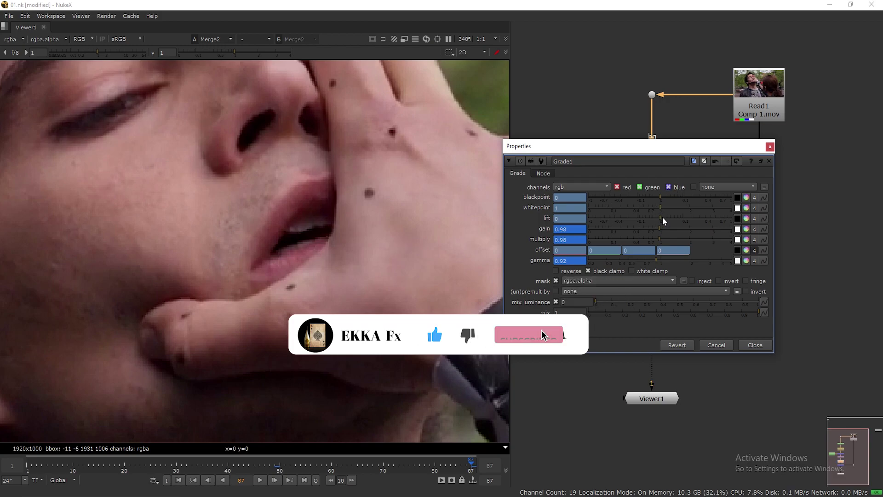
{"action": "mouse_move", "coordinate": [672, 216]}
{"action": "left_mouse_down"}
{"action": "mouse_move", "coordinate": [628, 217]}
{"action": "mouse_move", "coordinate": [669, 225]}
{"action": "mouse_move", "coordinate": [658, 207]}
{"action": "left_mouse_up"}
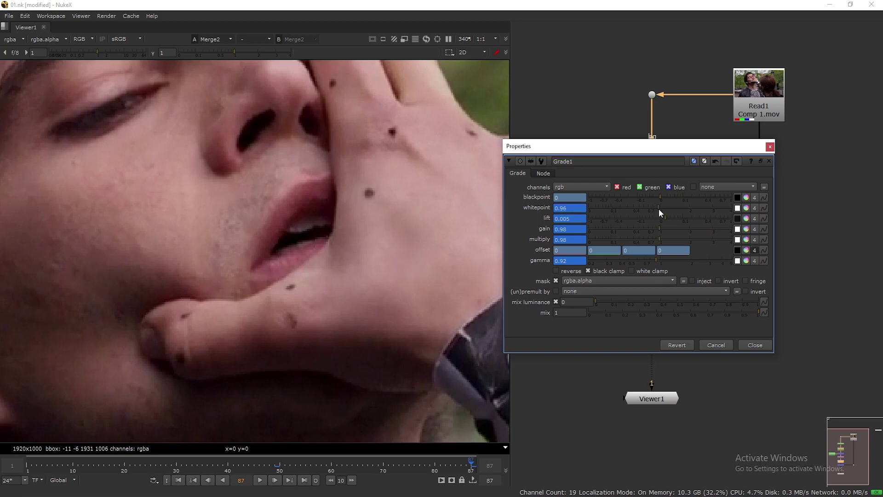
{"action": "left_click", "coordinate": [769, 148]}
Step: Play the graded composite over the full shot, return to frame 1 and inspect the hand up close
{"action": "scroll", "coordinate": [354, 266], "scroll_direction": "down", "scroll_amount": 3}
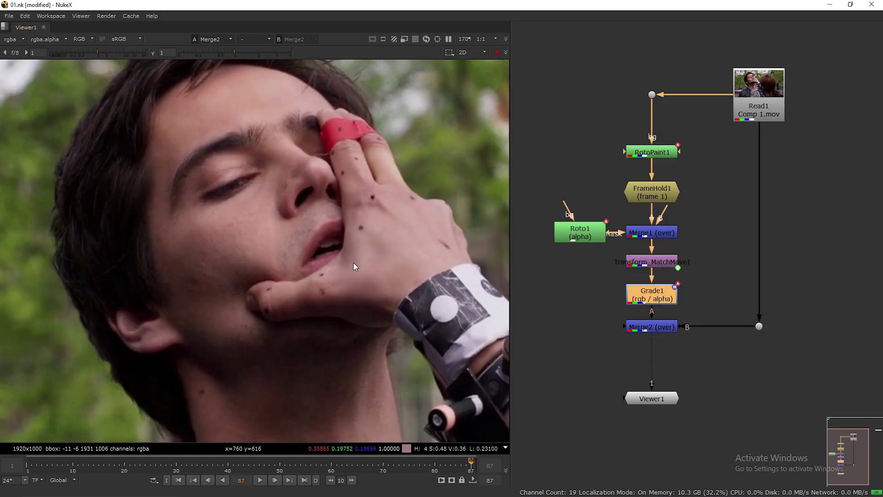
{"action": "scroll", "coordinate": [353, 262], "scroll_direction": "down", "scroll_amount": 2}
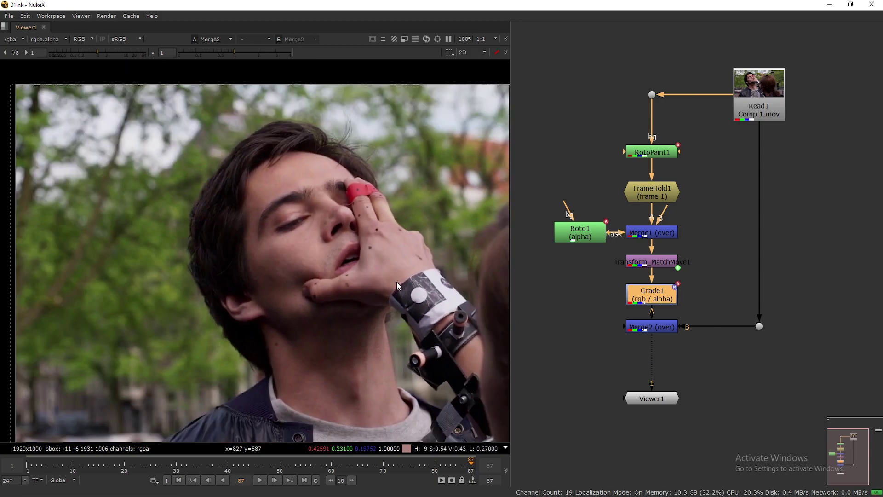
{"action": "scroll", "coordinate": [353, 278], "scroll_direction": "down", "scroll_amount": 3}
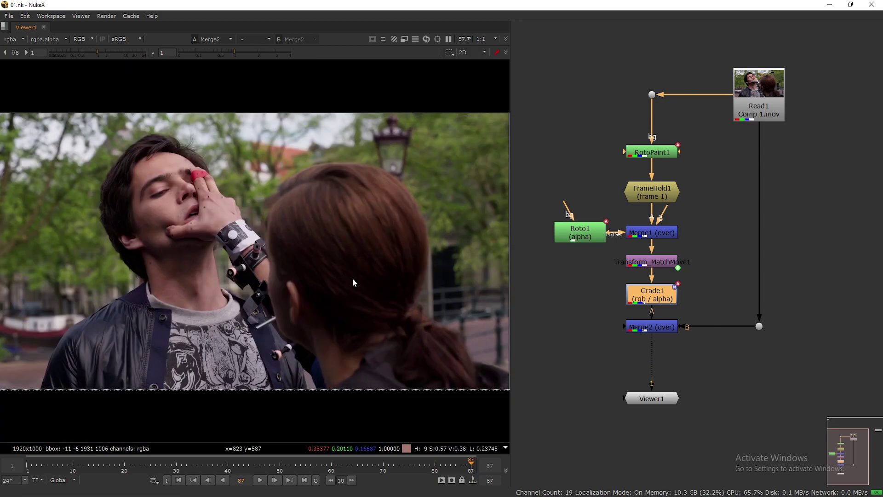
{"action": "key", "text": "l"}
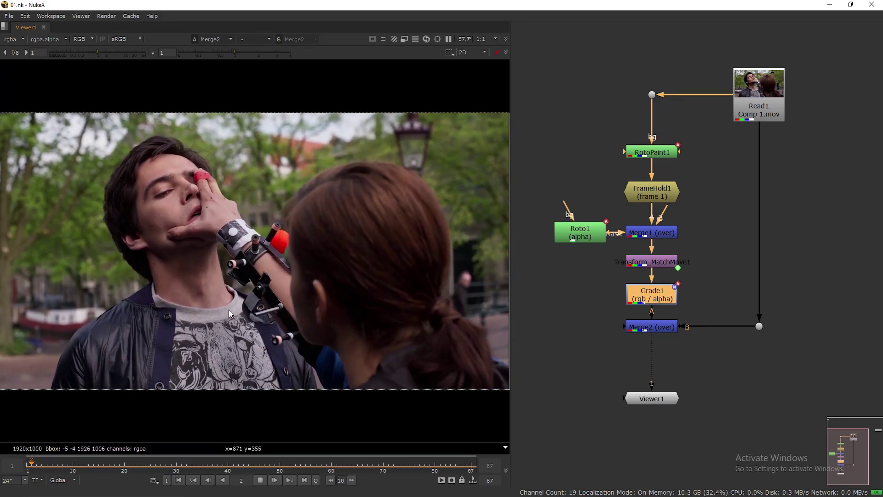
{"action": "left_click", "coordinate": [259, 480]}
{"action": "left_click", "coordinate": [180, 480]}
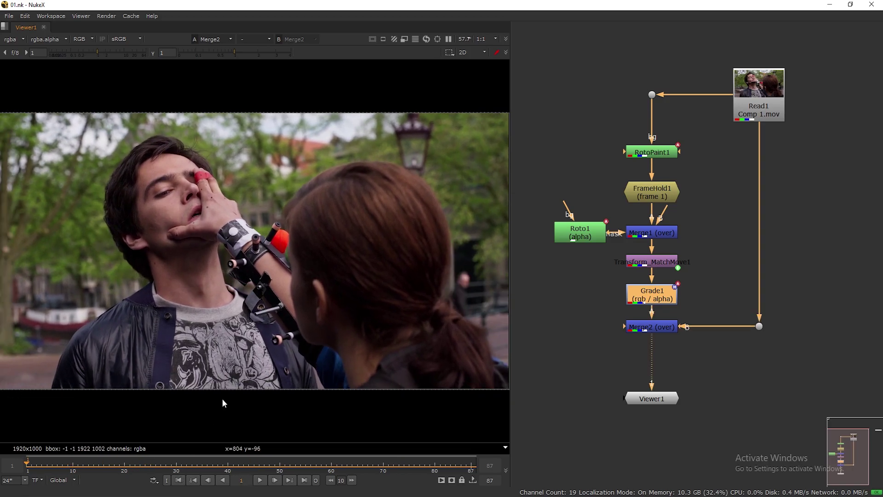
{"action": "scroll", "coordinate": [224, 215], "scroll_direction": "up", "scroll_amount": 5}
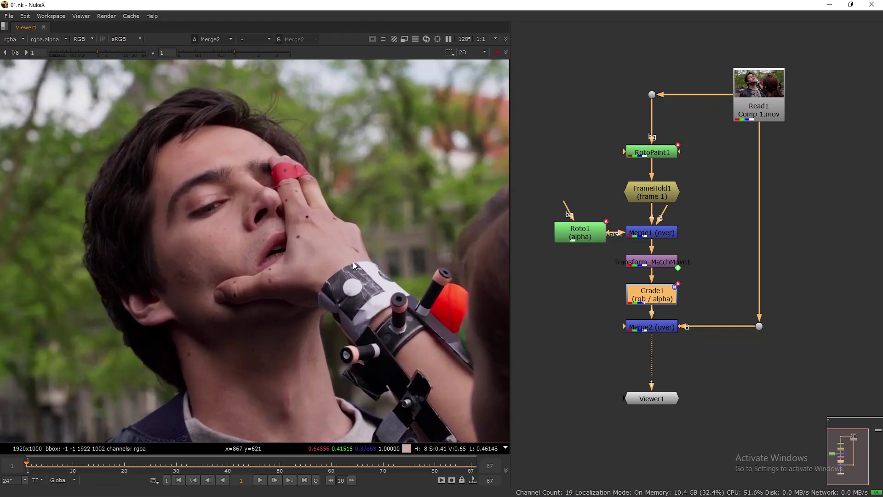
{"action": "middle_click_drag", "start_coordinate": [352, 261], "coordinate": [318, 263]}
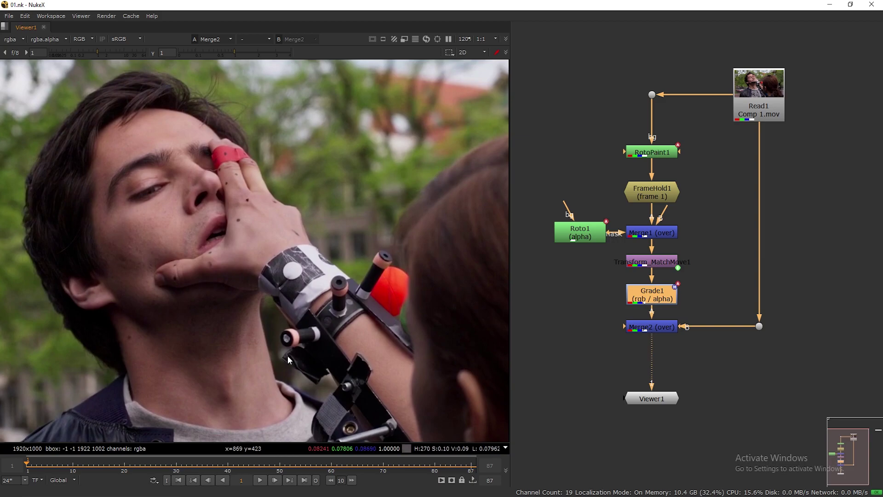
{"action": "scroll", "coordinate": [302, 350], "scroll_direction": "up", "scroll_amount": 2}
Step: Shift the patch node chain and Viewer1 away from Read1, and realign the dot directly above RotoPaint1
{"action": "left_click_drag", "start_coordinate": [532, 125], "coordinate": [762, 446]}
{"action": "left_click_drag", "start_coordinate": [671, 328], "coordinate": [628, 329]}
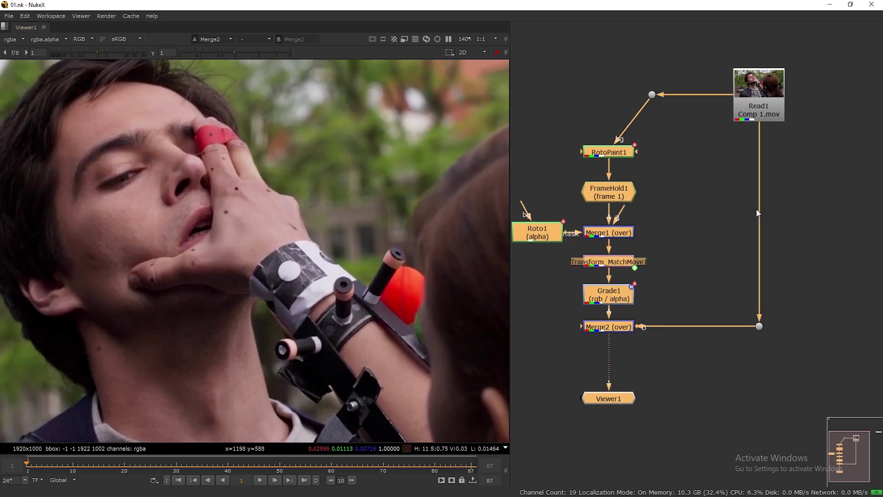
{"action": "left_click", "coordinate": [672, 93]}
{"action": "left_click_drag", "start_coordinate": [652, 95], "coordinate": [609, 94]}
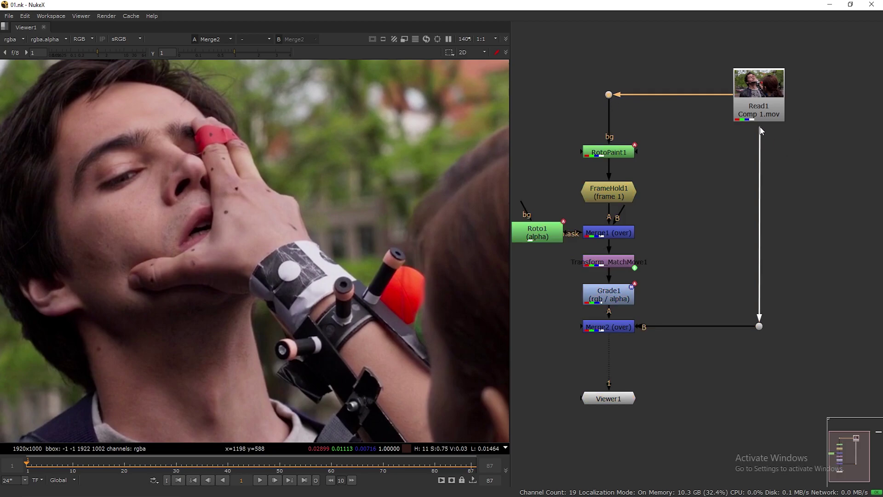
Step: Detach and reconnect Read1 to Merge2's B-input dot, and move Read1 and that dot closer to the patch chain
{"action": "left_click_drag", "start_coordinate": [760, 130], "coordinate": [761, 176]}
{"action": "left_click_drag", "start_coordinate": [761, 176], "coordinate": [763, 176]}
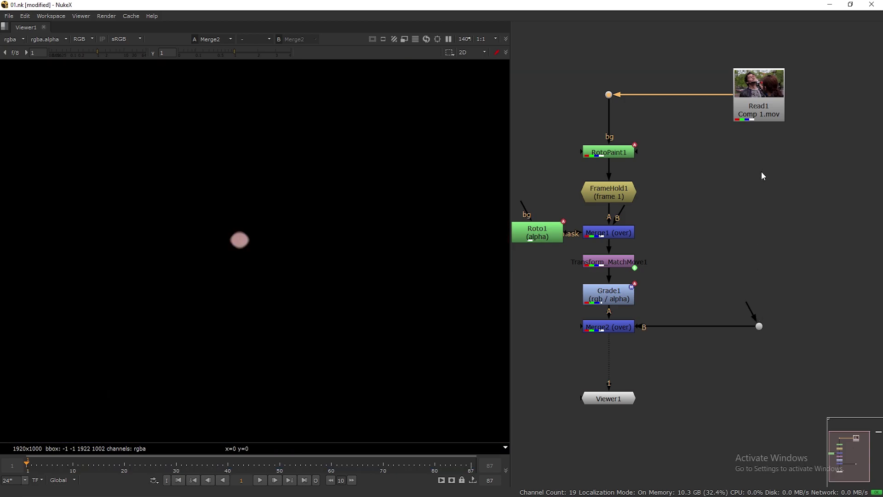
{"action": "left_click_drag", "start_coordinate": [760, 258], "coordinate": [736, 92]}
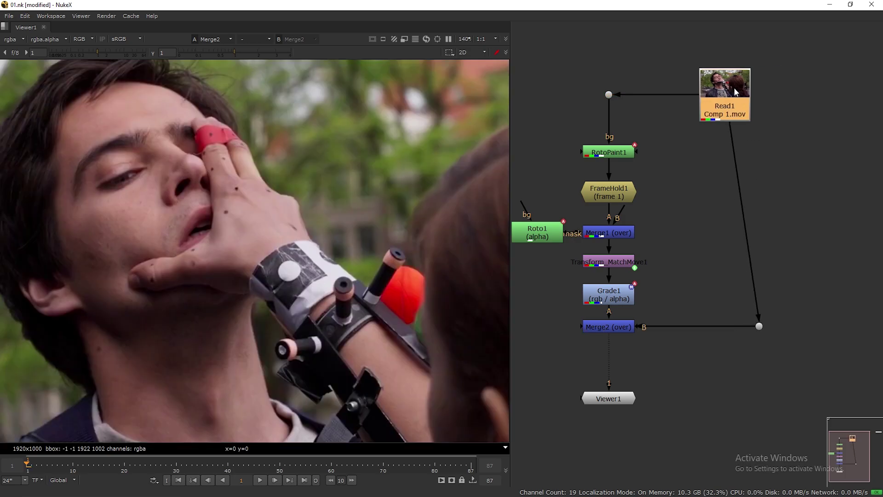
{"action": "left_click_drag", "start_coordinate": [759, 327], "coordinate": [725, 329]}
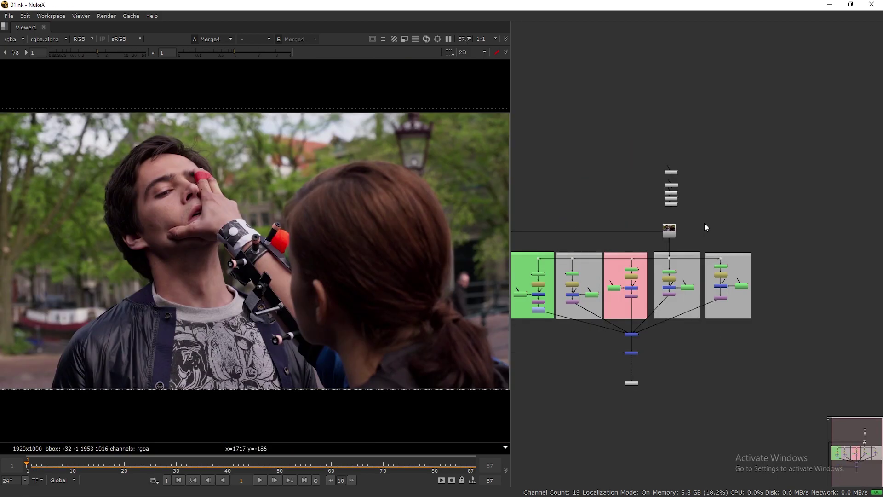
Step: Play the Merge4 composite with all marker patches, enlarging the viewer to full size for the playback
{"action": "left_click", "coordinate": [260, 480]}
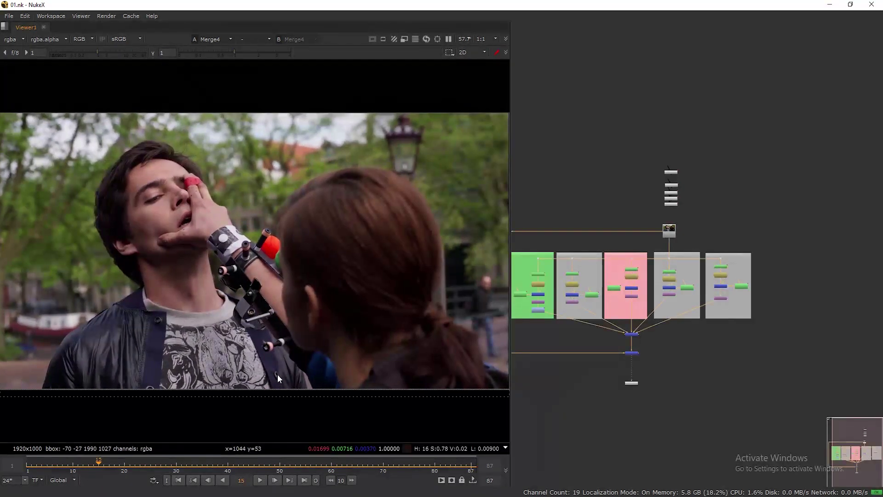
{"action": "key", "text": "space"}
{"action": "left_click", "coordinate": [446, 480]}
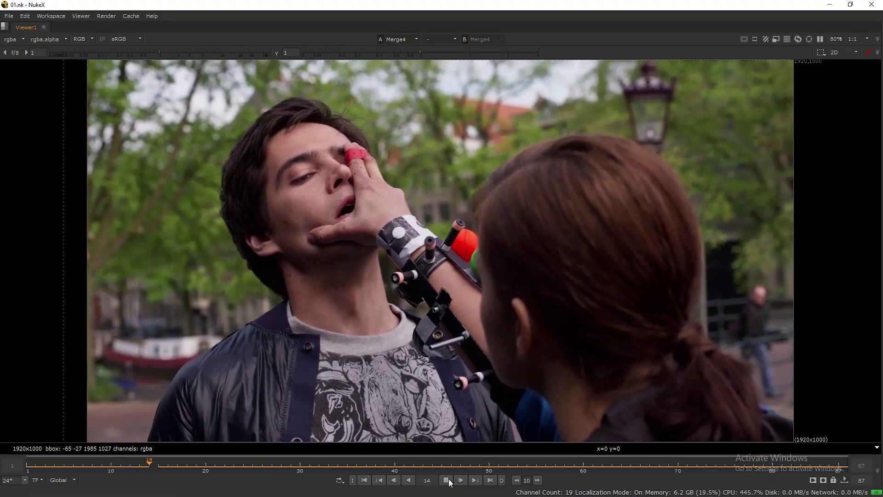
Step: Stop the Merge4 playback and return from the full-size viewer to the split layout with the node graph
{"action": "left_click", "coordinate": [447, 480]}
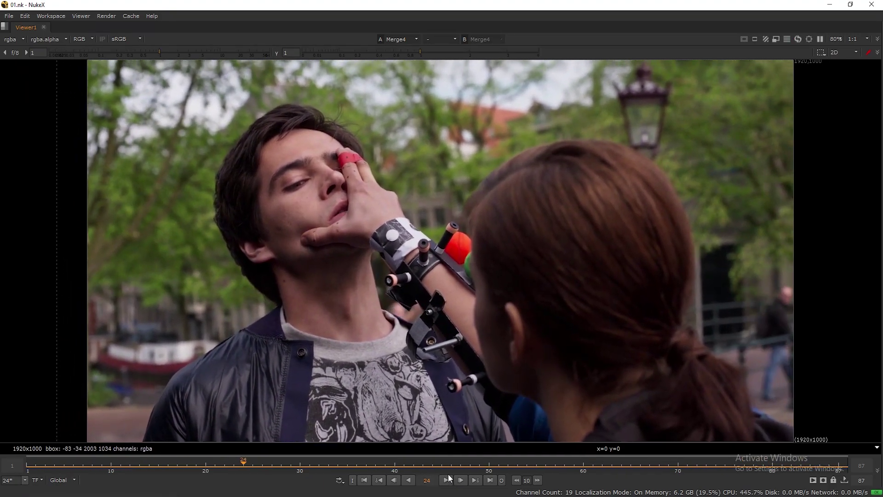
{"action": "key", "text": "alt+f"}
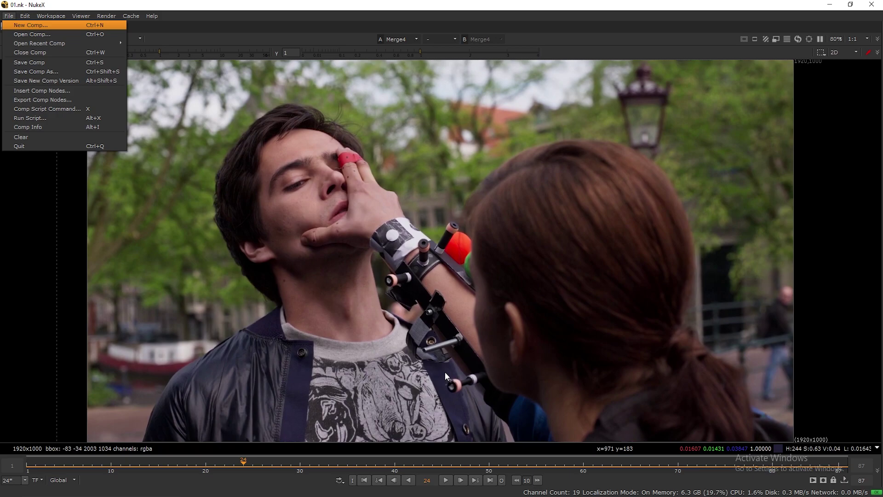
{"action": "key", "text": "Escape"}
{"action": "key", "text": "space"}
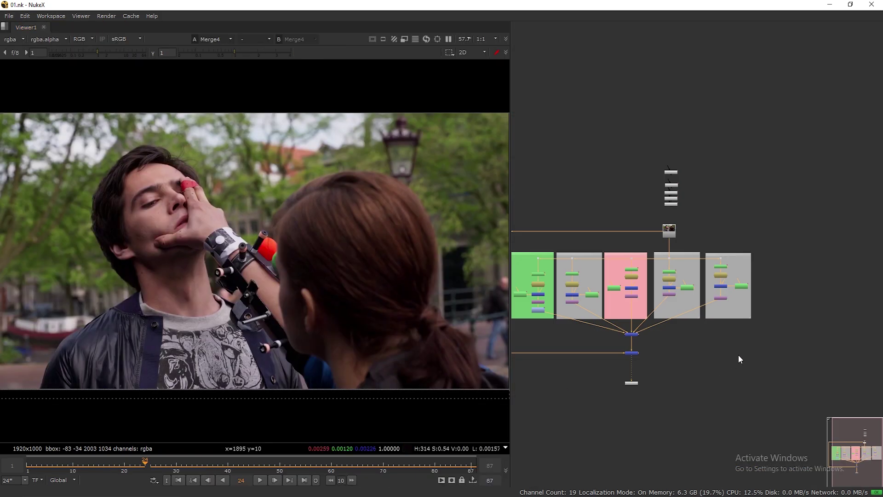
Step: Examine the five backdropped patch branches and their merges in the full-size node graph, deselect all nodes, and restore the split layout
{"action": "key", "text": "space"}
{"action": "scroll", "coordinate": [617, 319], "scroll_direction": "up", "scroll_amount": 4}
{"action": "middle_click_drag", "start_coordinate": [739, 304], "coordinate": [564, 288]}
{"action": "scroll", "coordinate": [527, 278], "scroll_direction": "up", "scroll_amount": 1}
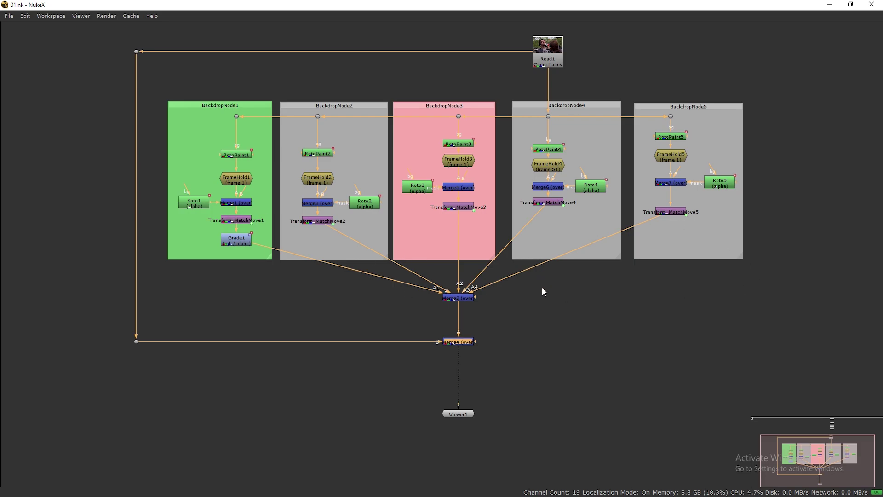
{"action": "middle_click_drag", "start_coordinate": [614, 331], "coordinate": [583, 342]}
{"action": "left_click", "coordinate": [563, 323]}
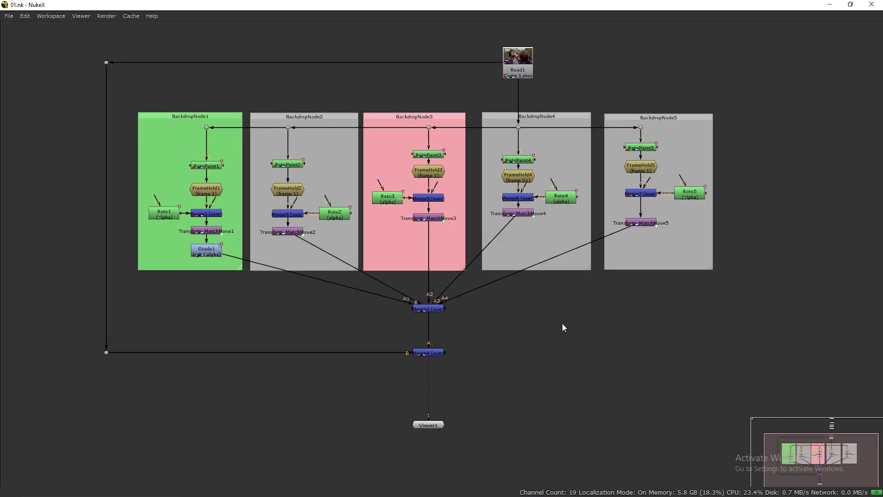
{"action": "key", "text": "space"}
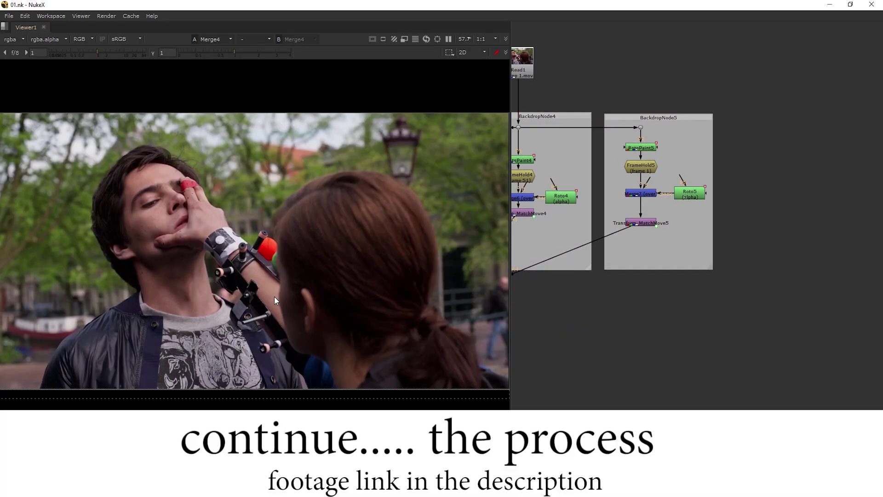